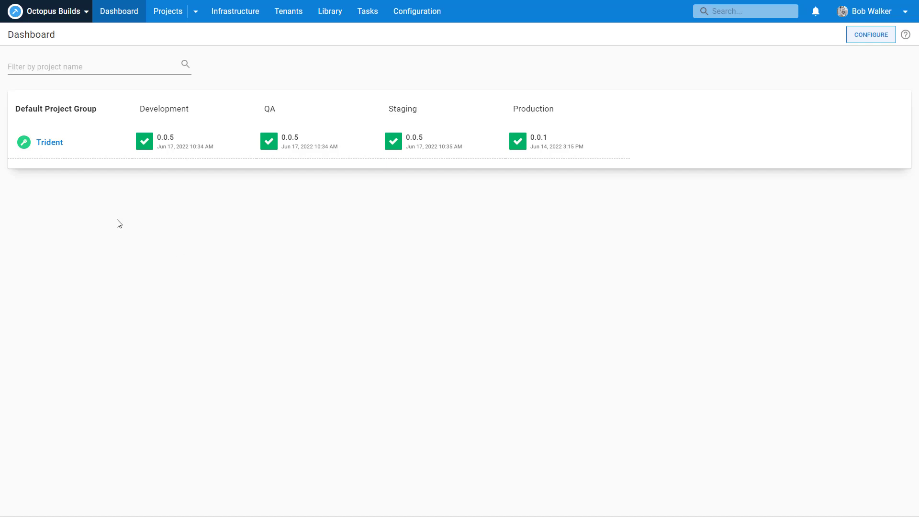
Step: Open the Trident project's deployment process and examine the subject and body templates of the Notify Developers of Status email step
{"action": "left_click", "coordinate": [50, 145]}
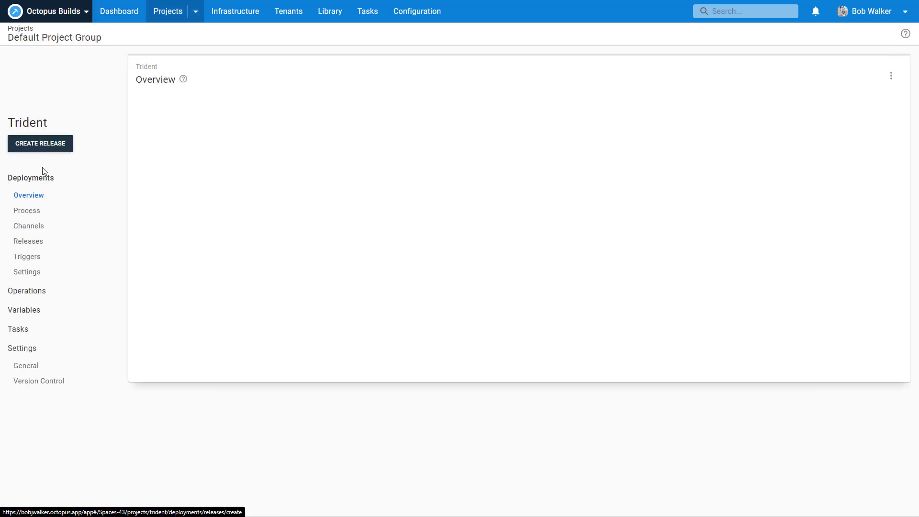
{"action": "left_click", "coordinate": [28, 211]}
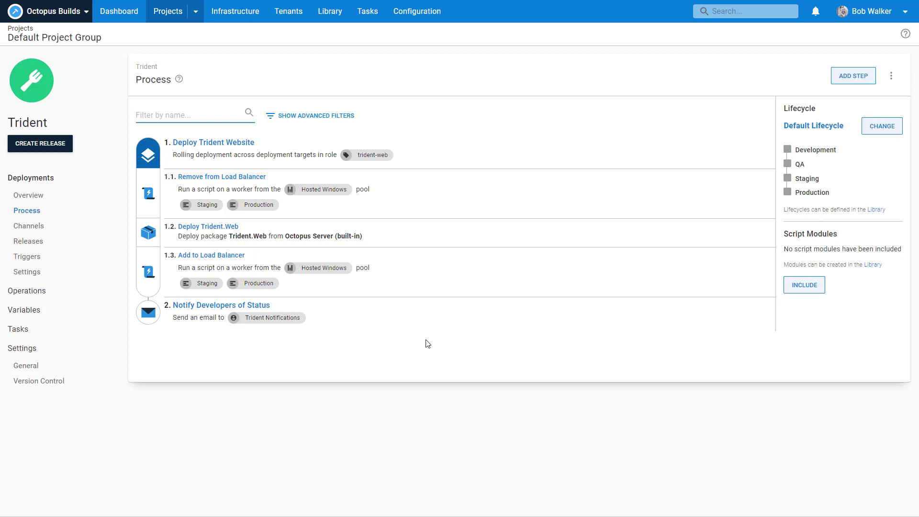
{"action": "left_click", "coordinate": [190, 328]}
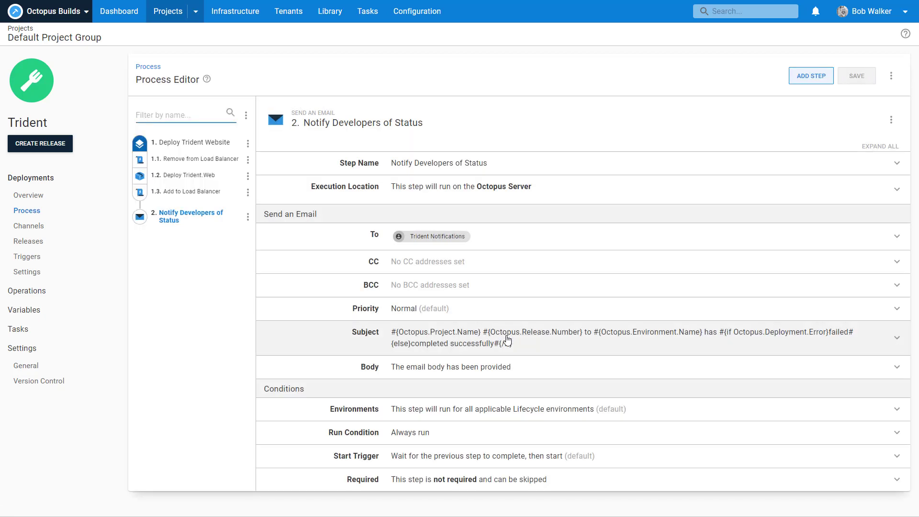
{"action": "left_click", "coordinate": [508, 340]}
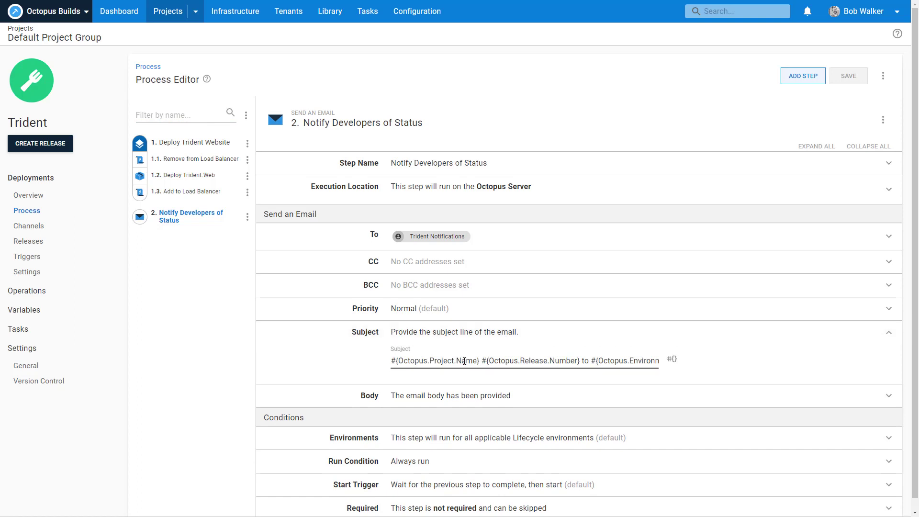
{"action": "left_click_drag", "start_coordinate": [504, 361], "coordinate": [671, 357]}
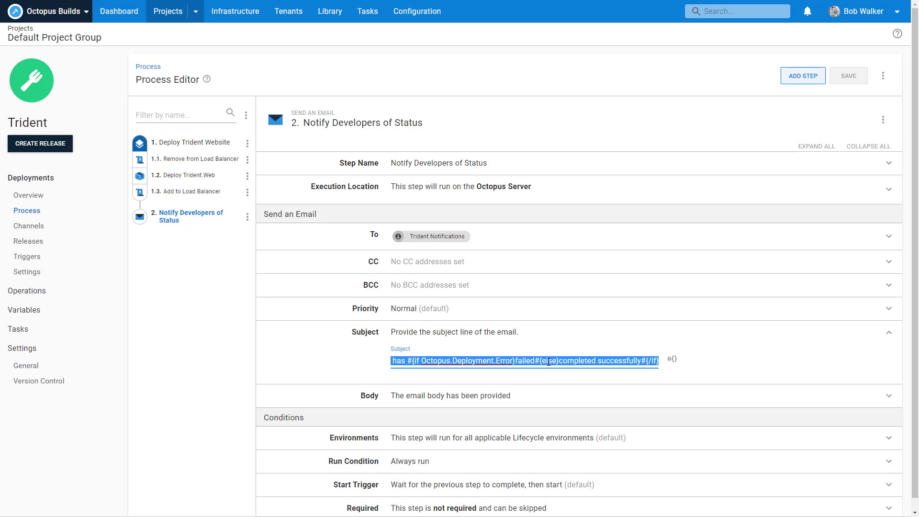
{"action": "left_click", "coordinate": [509, 397]}
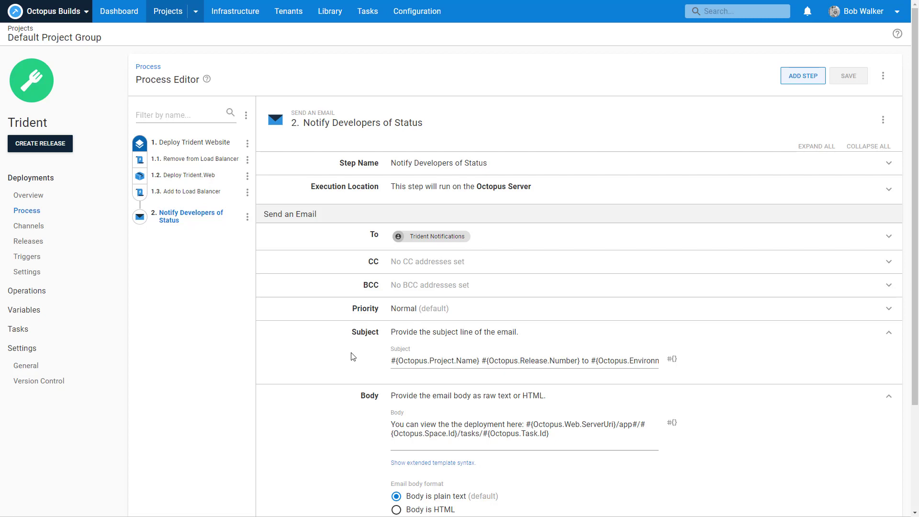
{"action": "left_click", "coordinate": [392, 361]}
{"action": "left_click", "coordinate": [362, 382]}
Step: Open the Library in a separate tab, look through its certificates, script modules and step templates, and go to Variable Sets
{"action": "right_click", "coordinate": [334, 19]}
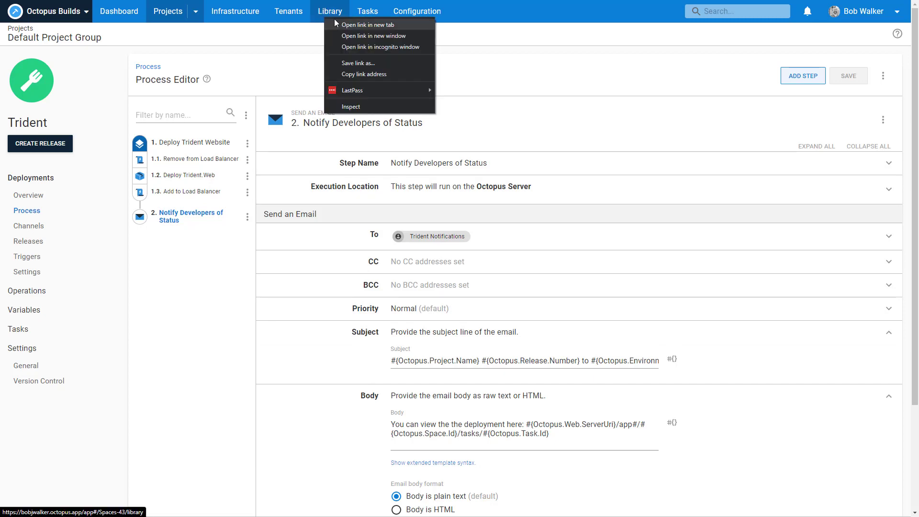
{"action": "left_click", "coordinate": [368, 25]}
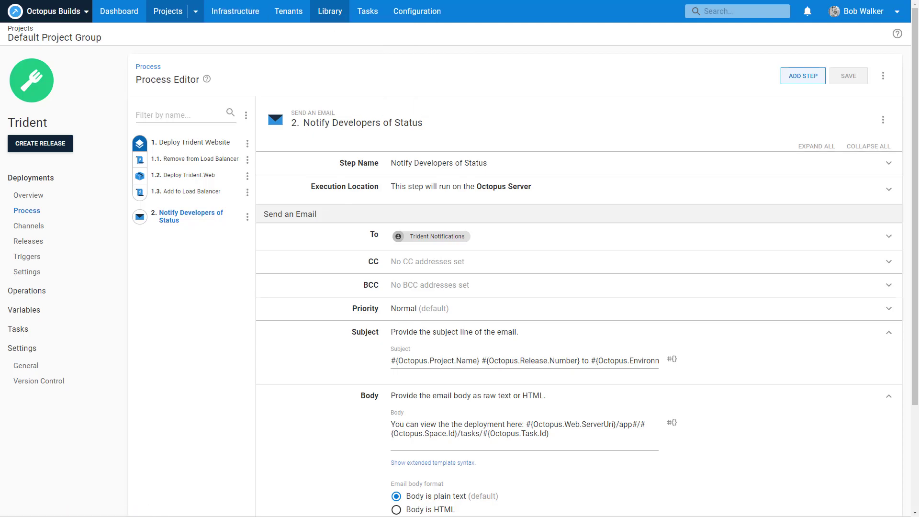
{"action": "key", "text": "ctrl+Tab"}
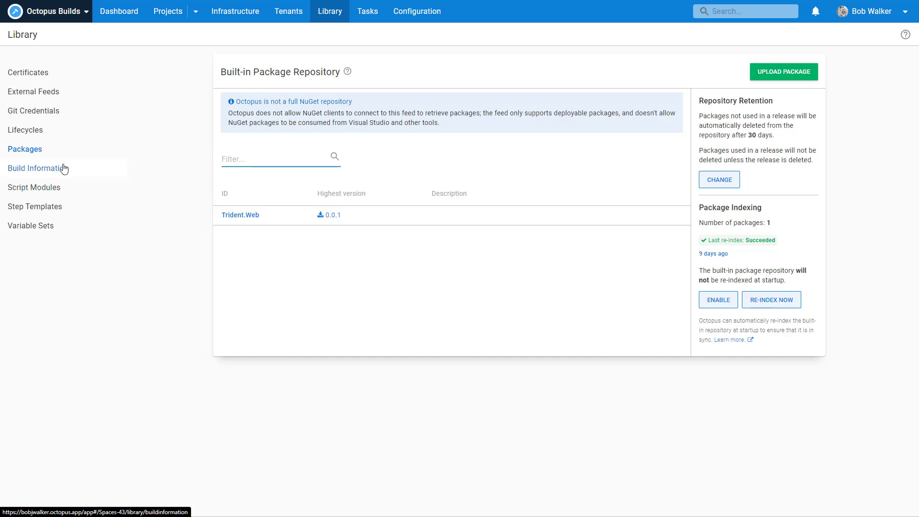
{"action": "left_click", "coordinate": [44, 75]}
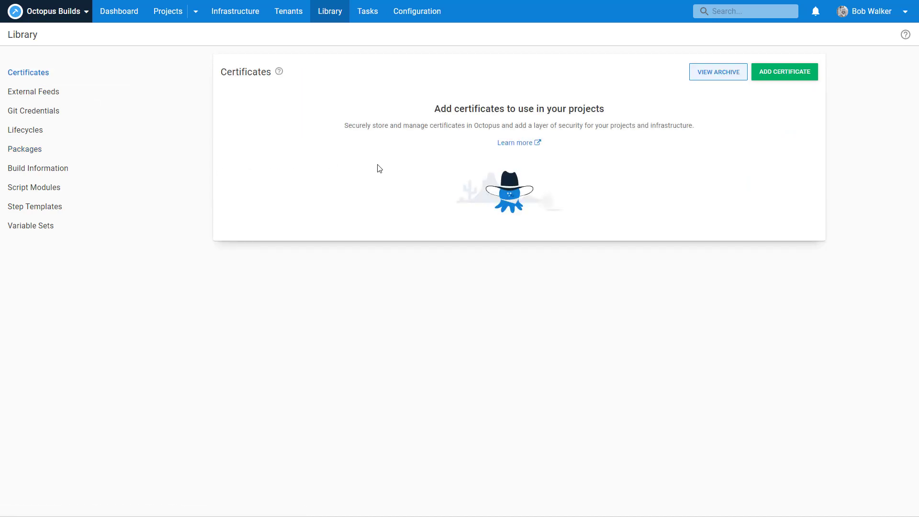
{"action": "left_click", "coordinate": [51, 196]}
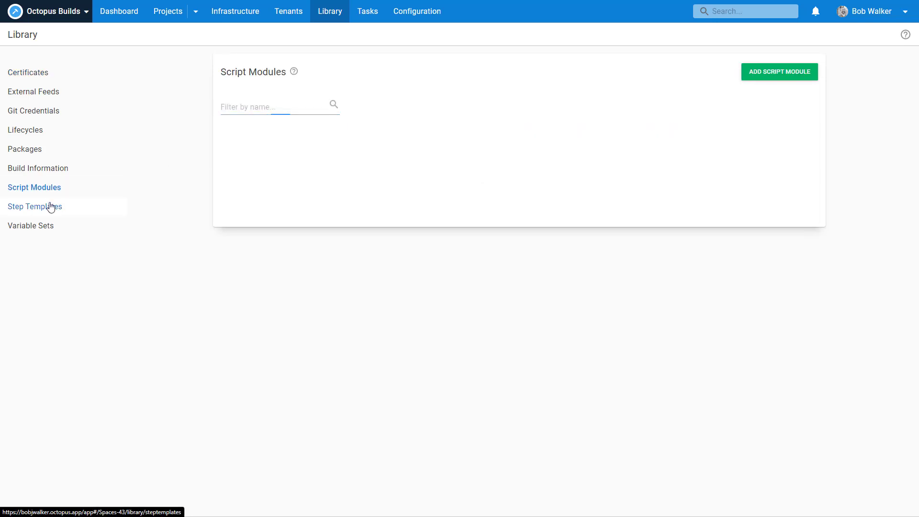
{"action": "left_click", "coordinate": [51, 207]}
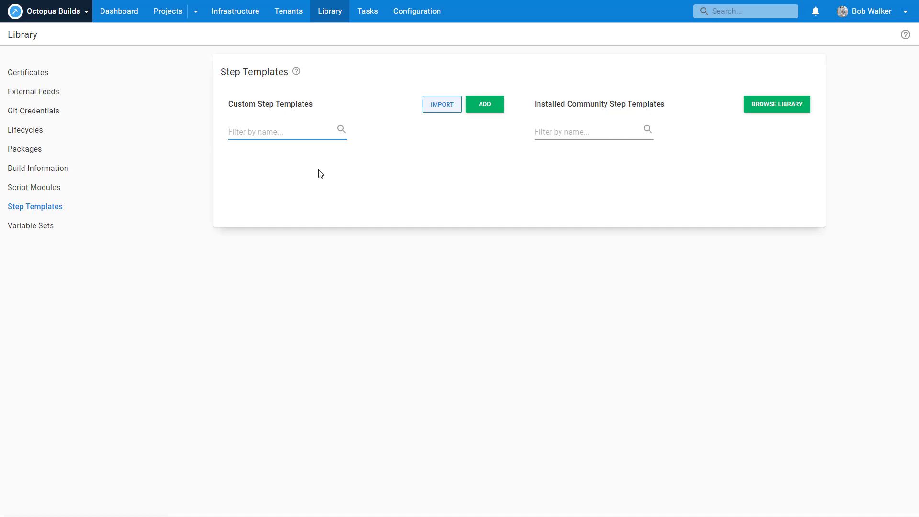
{"action": "left_click", "coordinate": [62, 227]}
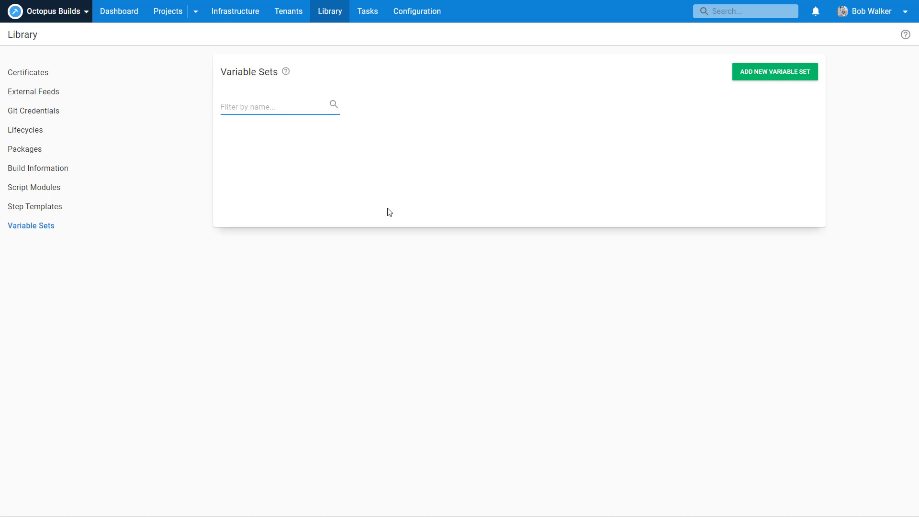
Step: Start a new library variable set and name it Notification
{"action": "left_click", "coordinate": [757, 75]}
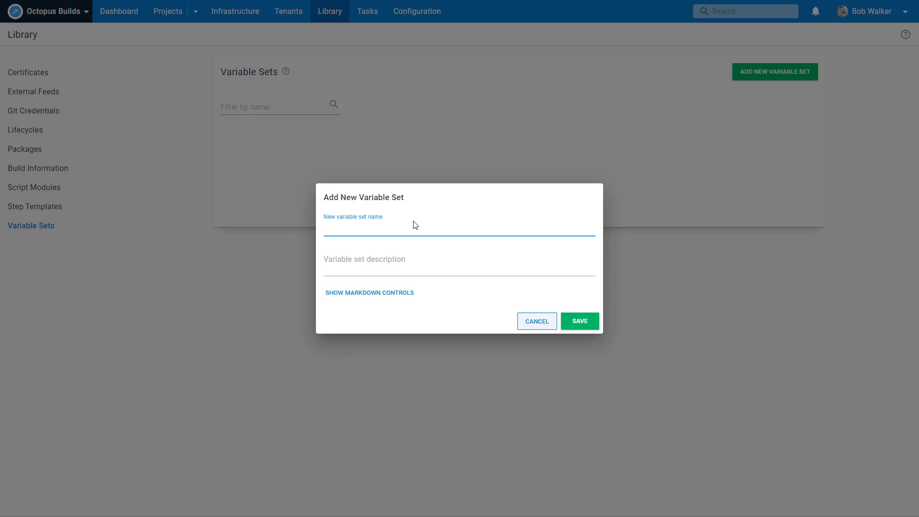
{"action": "type", "text": "Global"}
{"action": "key", "text": "ctrl+a"}
{"action": "type", "text": "Main"}
{"action": "key", "text": "ctrl+a"}
{"action": "type", "text": "Shared"}
{"action": "key", "text": "ctrl+a"}
{"action": "type", "text": "Notification"}
Step: Describe the set as "This variable set will provide all the messaging and other important items to send a message from Octopus." and save it
{"action": "left_click", "coordinate": [375, 256]}
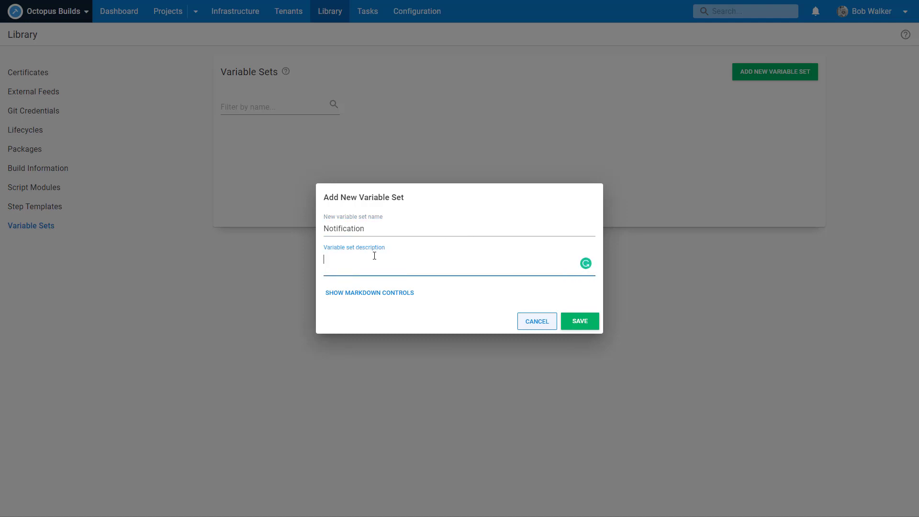
{"action": "type", "text": "This variable set will provide all th"}
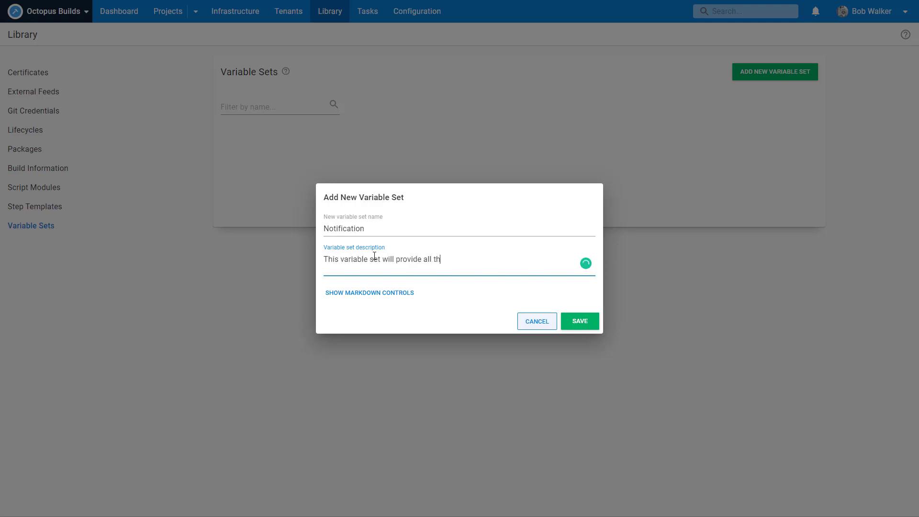
{"action": "type", "text": "e messaging and other impor"}
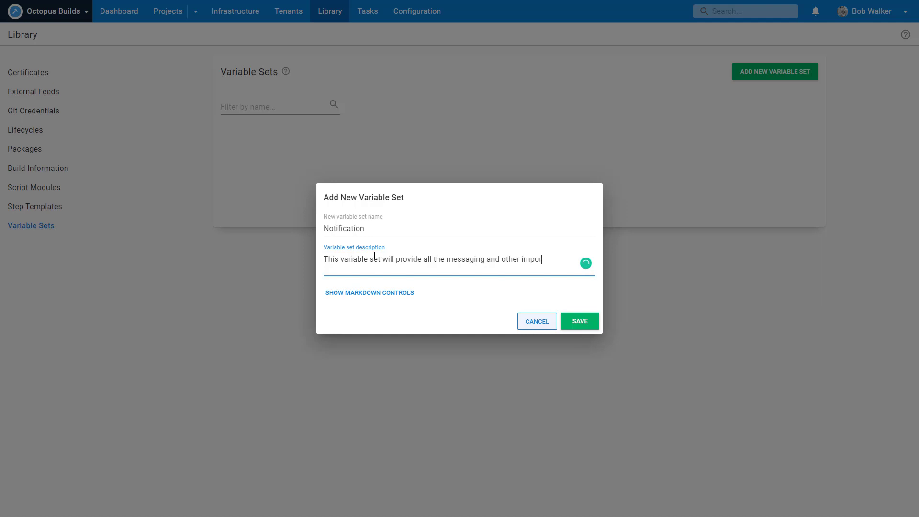
{"action": "type", "text": "tant items to successfully"}
{"action": "key", "text": "ctrl+shift+Left"}
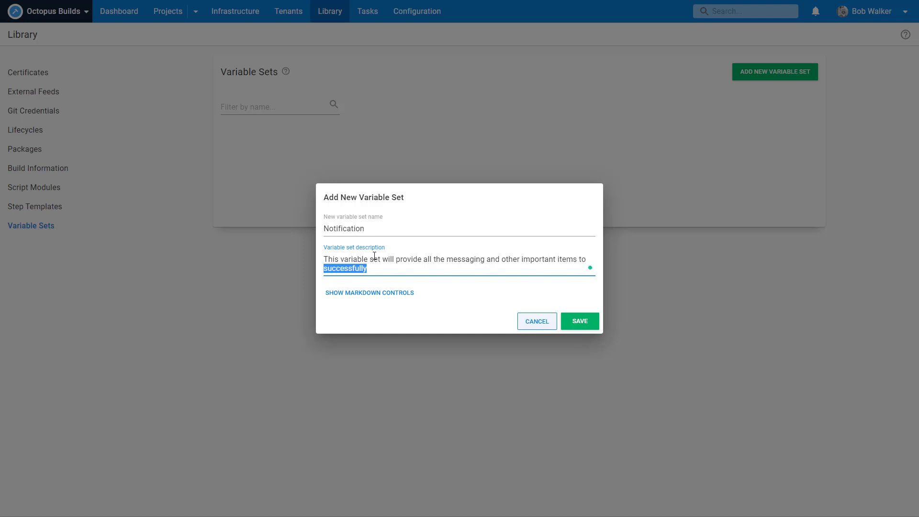
{"action": "type", "text": "sent a"}
{"action": "key", "text": "BackSpace"}
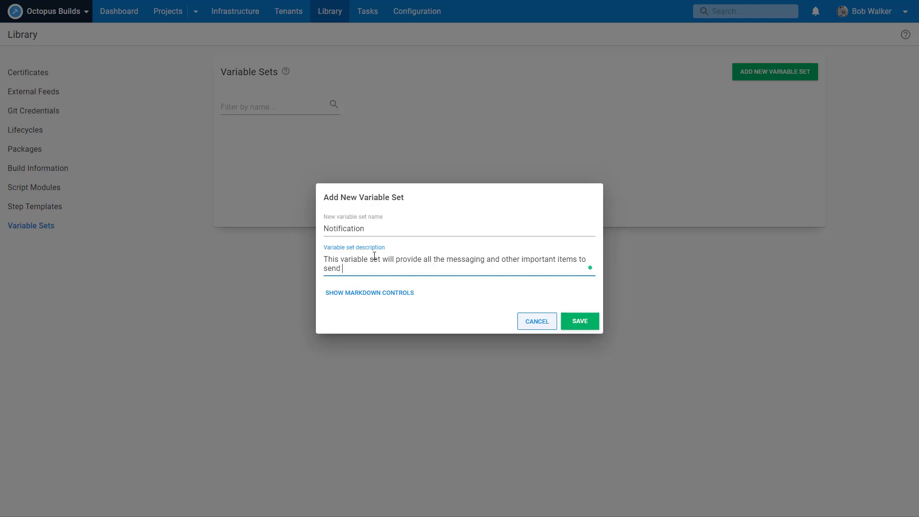
{"action": "type", "text": "a message from Octopus."}
{"action": "left_click", "coordinate": [574, 321]}
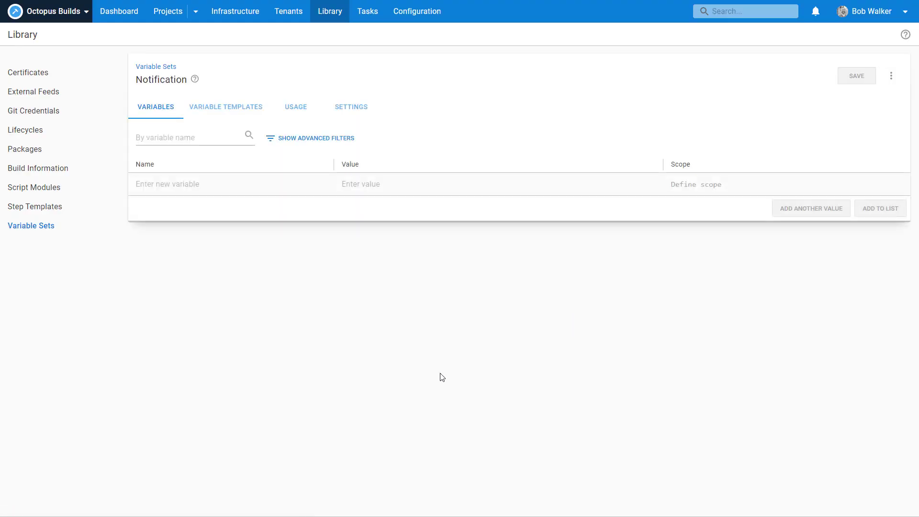
Step: Add two variables without values, Subject and Body, to the Notification variable set
{"action": "left_click", "coordinate": [216, 186]}
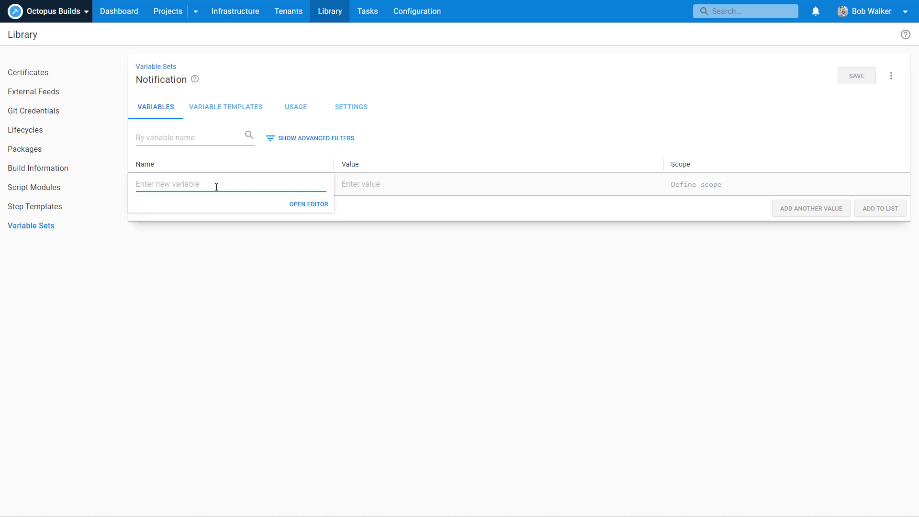
{"action": "type", "text": "Subject"}
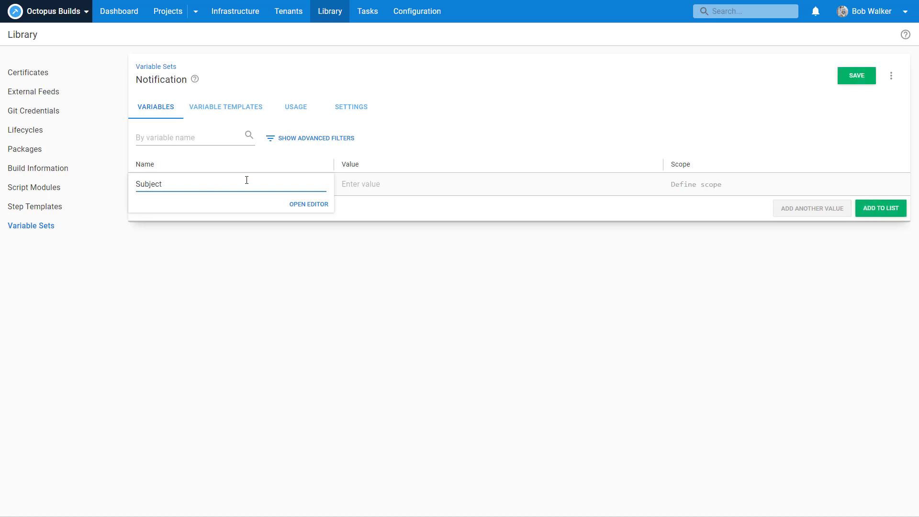
{"action": "left_click", "coordinate": [881, 208]}
{"action": "left_click", "coordinate": [202, 183]}
{"action": "type", "text": "Body"}
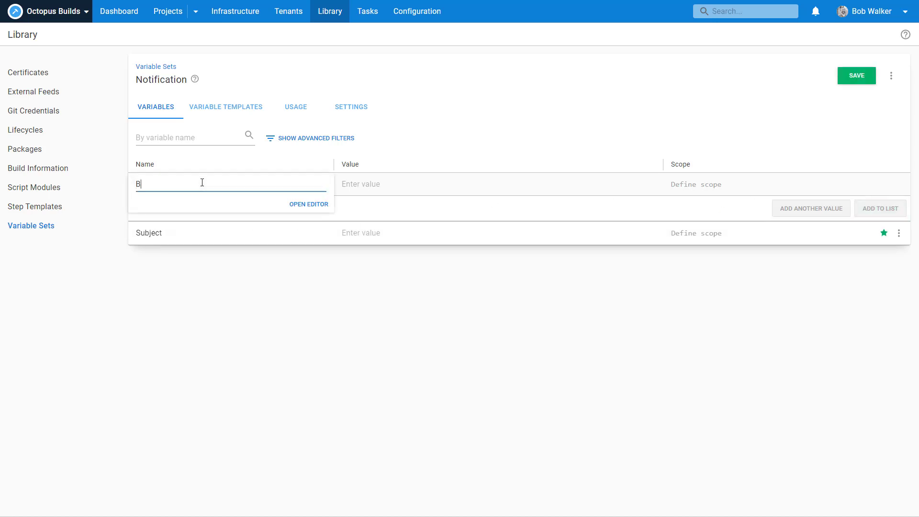
{"action": "left_click", "coordinate": [883, 210]}
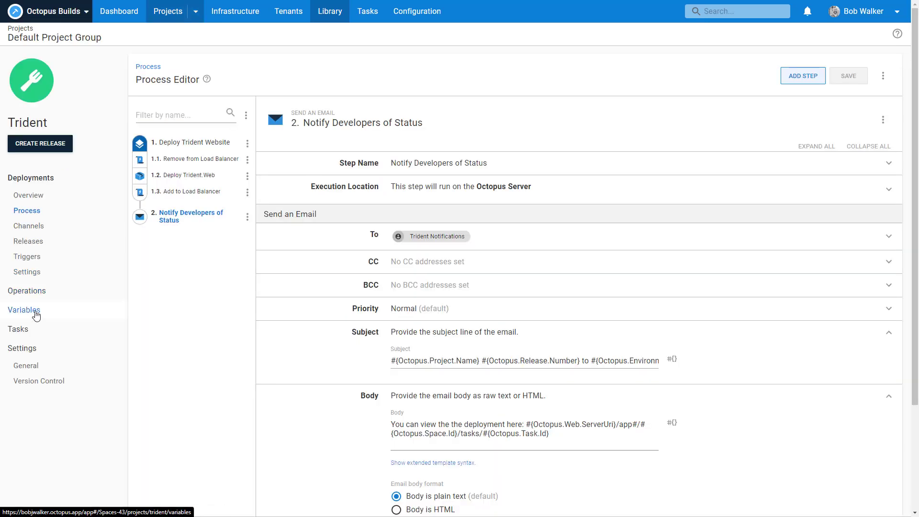
Step: Open the Trident project's own variables and enter Subject as the name of a new project variable
{"action": "left_click", "coordinate": [35, 312]}
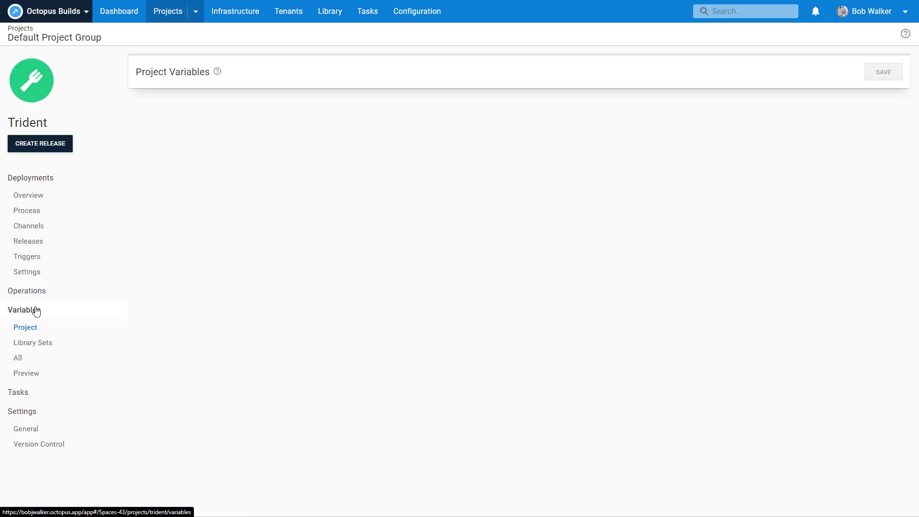
{"action": "left_click", "coordinate": [179, 161]}
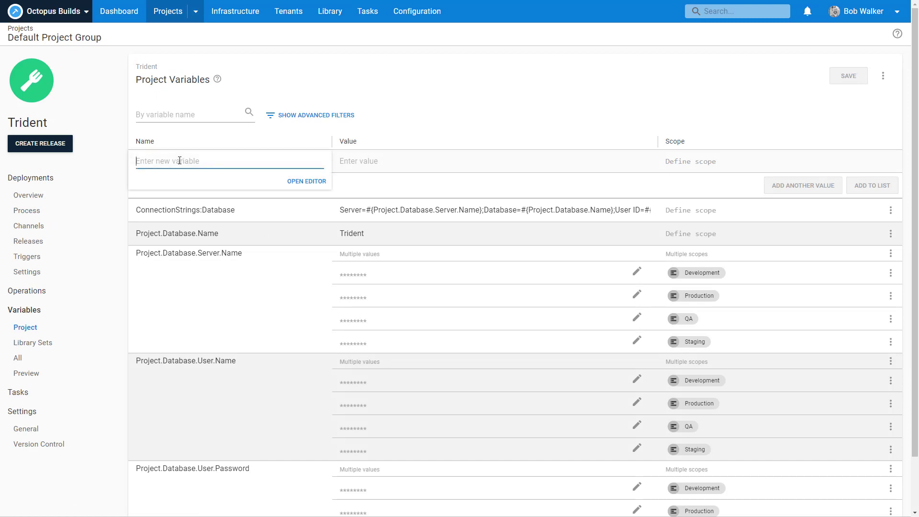
{"action": "type", "text": "Subject"}
{"action": "left_click", "coordinate": [432, 89]}
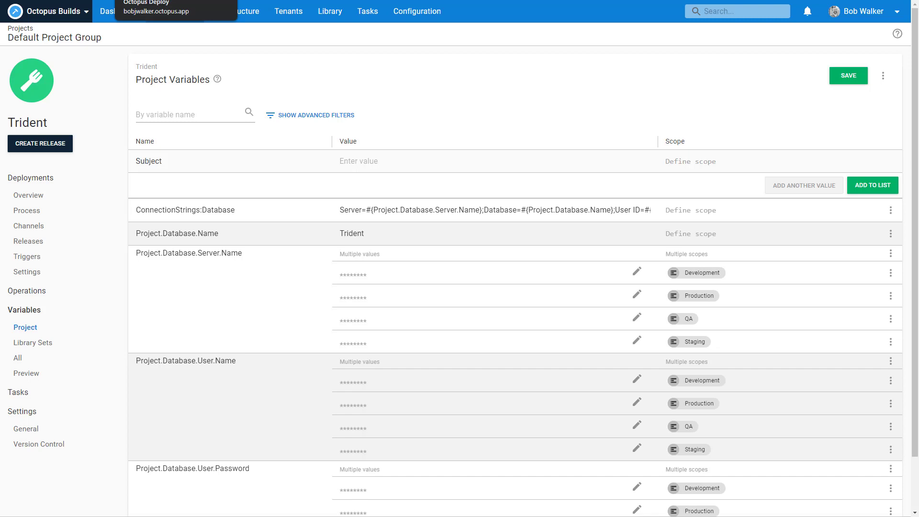
Step: Rename the Subject and Body variables in the Notification set with a "Notification." prefix, following the dotted naming of the project variables
{"action": "key", "text": "ctrl+Tab"}
{"action": "left_click", "coordinate": [138, 255]}
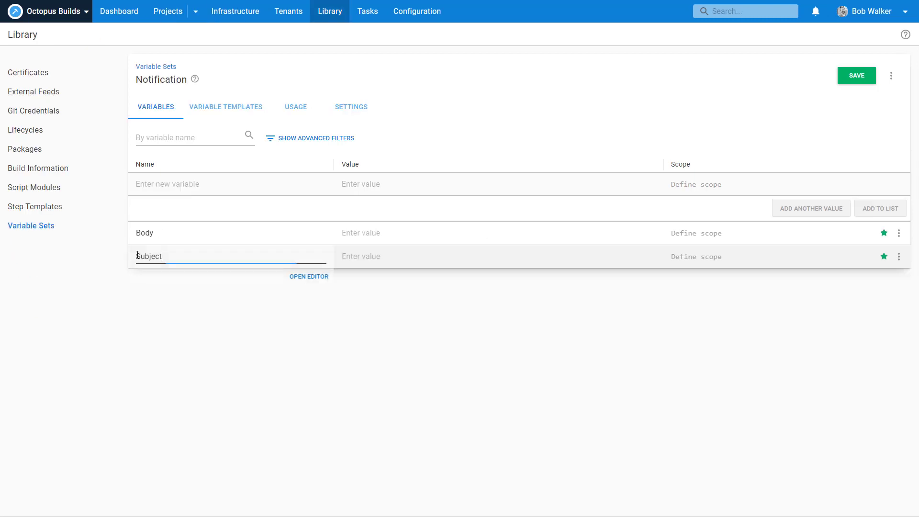
{"action": "left_click_drag", "start_coordinate": [138, 255], "coordinate": [165, 261]}
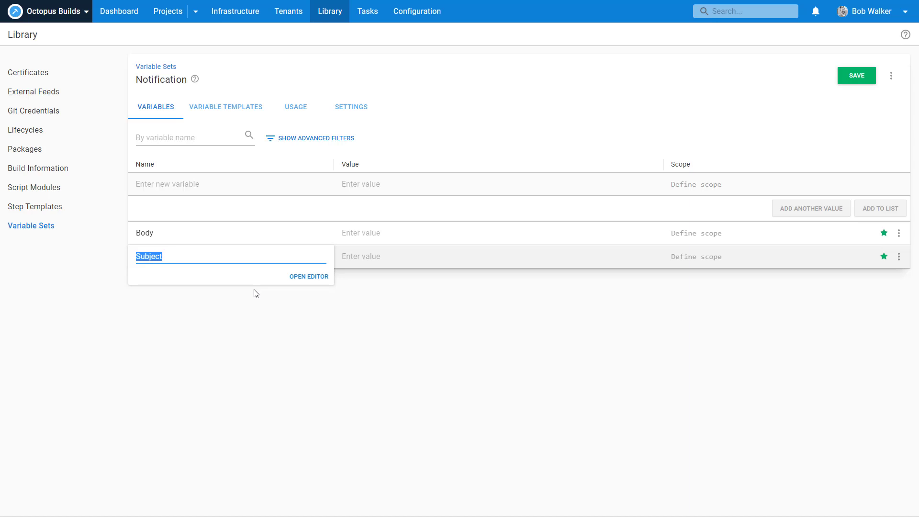
{"action": "type", "text": "Notification."}
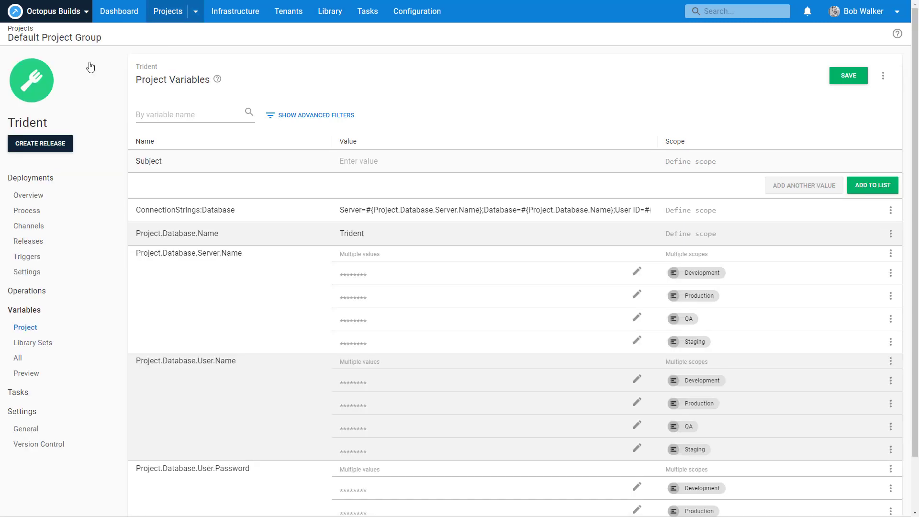
{"action": "left_click", "coordinate": [177, 253]}
{"action": "left_click_drag", "start_coordinate": [245, 253], "coordinate": [145, 251]}
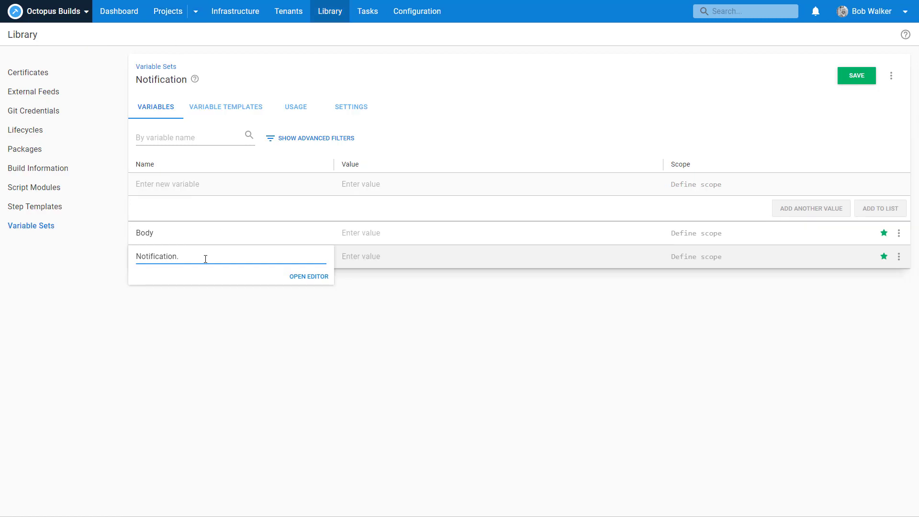
{"action": "type", "text": "SubjectText"}
{"action": "left_click", "coordinate": [165, 232]}
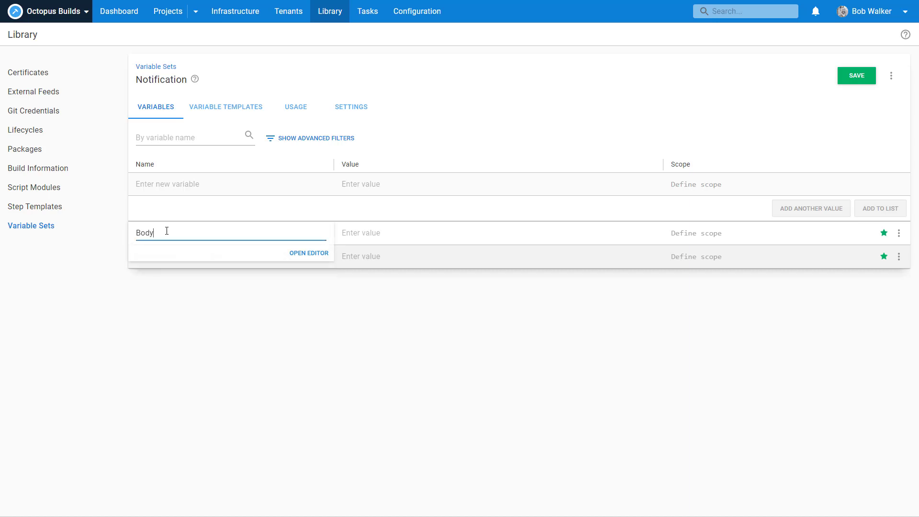
{"action": "type", "text": "Notification.Subject.Text"}
{"action": "left_click", "coordinate": [492, 102]}
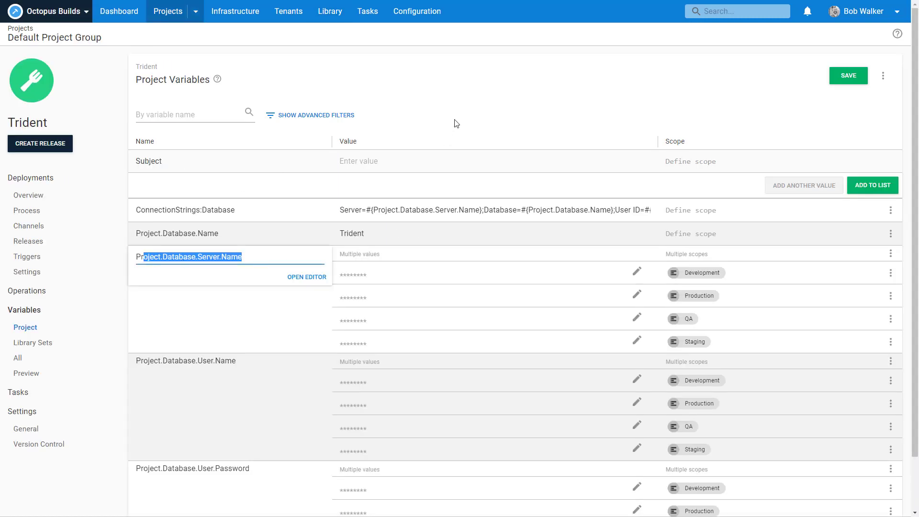
Step: Switch from the Trident project variables to the deployment process, discarding the unsaved Subject variable
{"action": "left_click", "coordinate": [453, 124]}
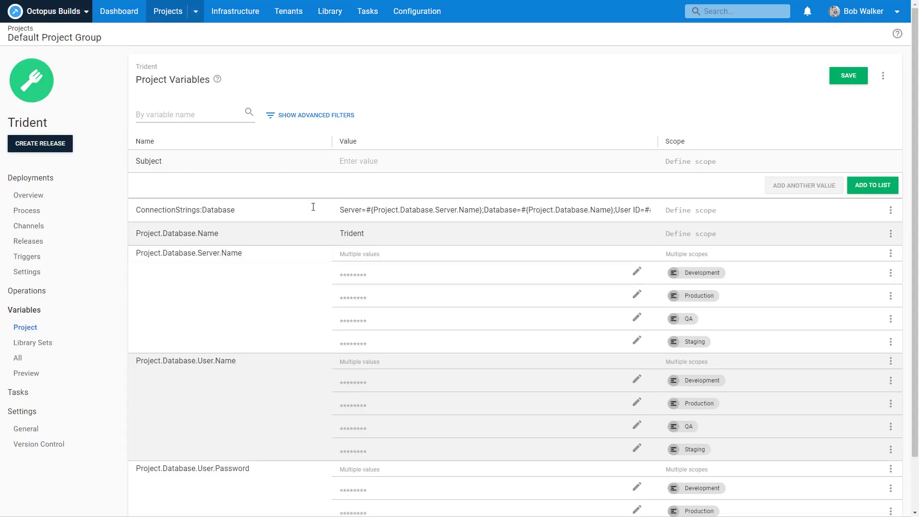
{"action": "left_click", "coordinate": [34, 210]}
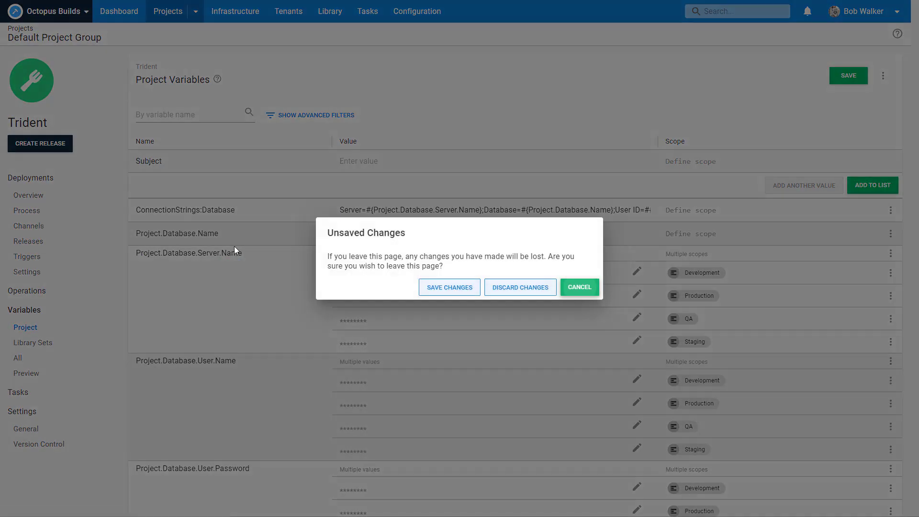
{"action": "left_click", "coordinate": [529, 287]}
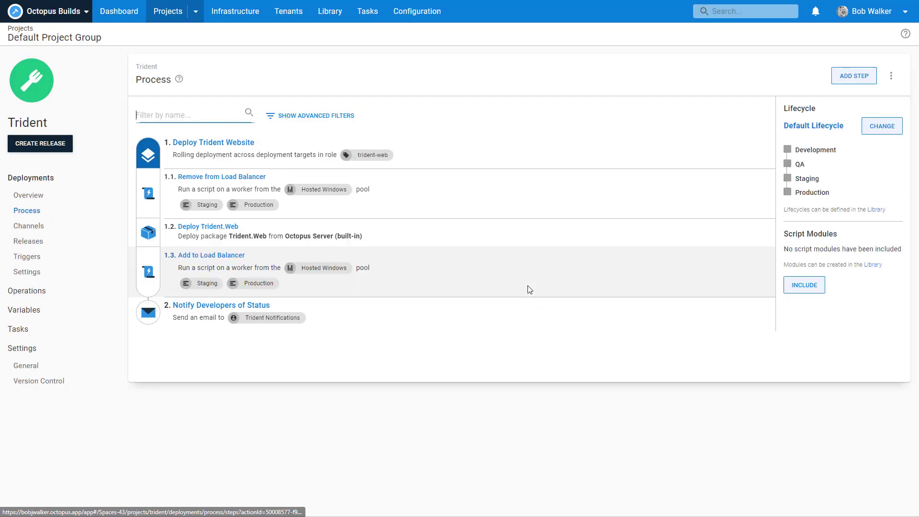
Step: Copy the email subject from the Notify Developers of Status step into the value of Notification.Subject.Text in the Notification set
{"action": "left_click", "coordinate": [513, 322]}
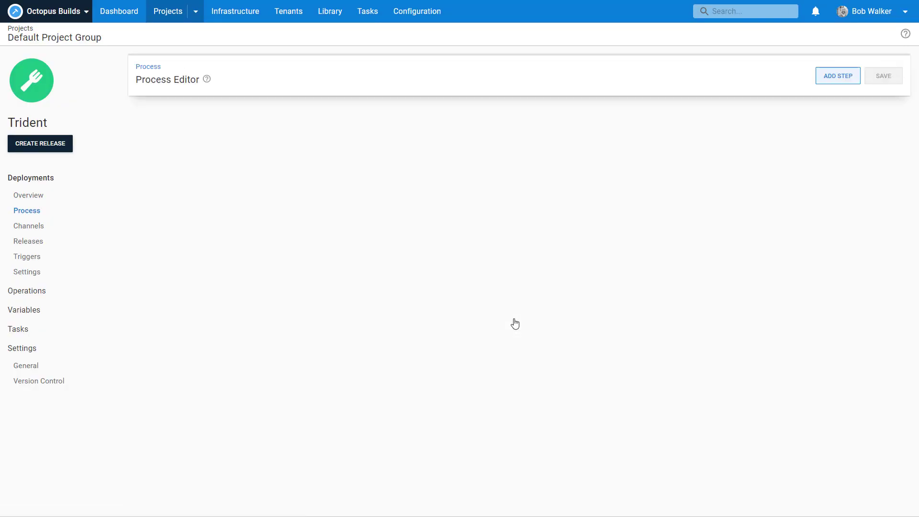
{"action": "left_click", "coordinate": [512, 349]}
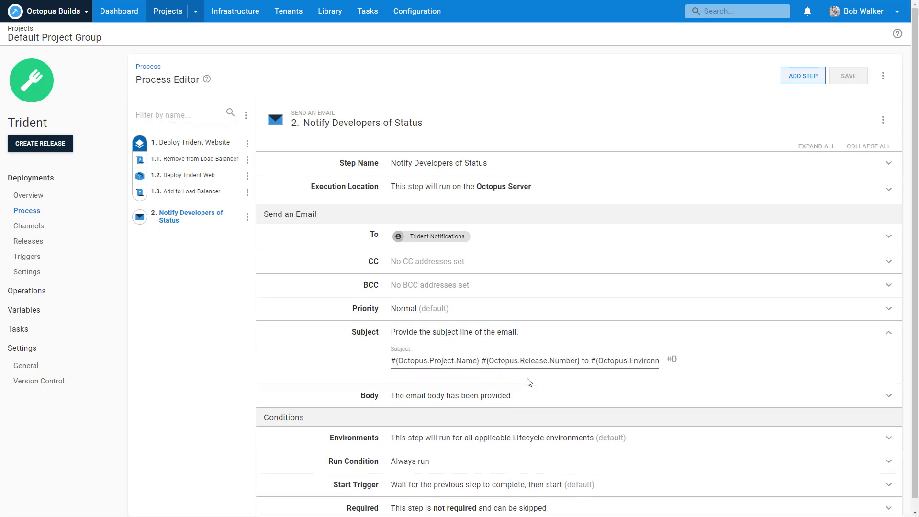
{"action": "triple_click", "coordinate": [576, 361]}
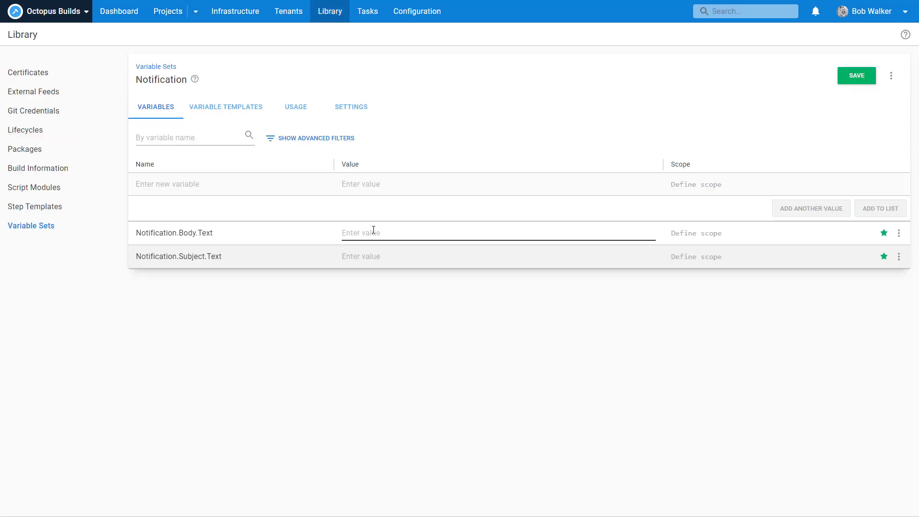
{"action": "left_click", "coordinate": [375, 257]}
{"action": "key", "text": "ctrl+v"}
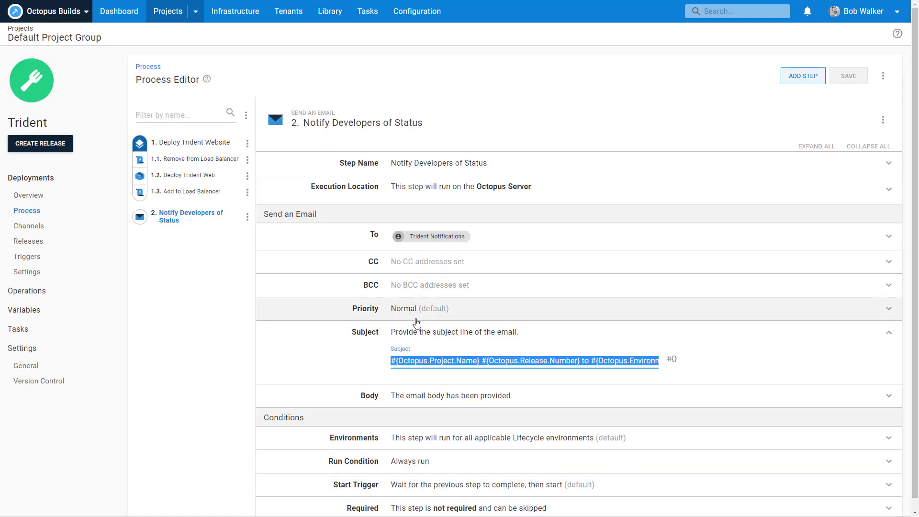
Step: Copy the email body text from the Notify Developers of Status step into the value of Notification.Body.Text
{"action": "left_click", "coordinate": [439, 396]}
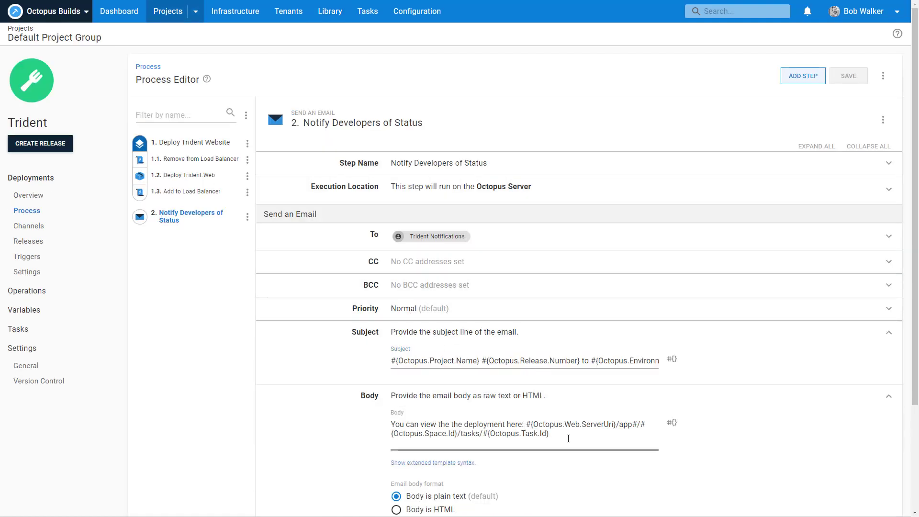
{"action": "key", "text": "ctrl+a"}
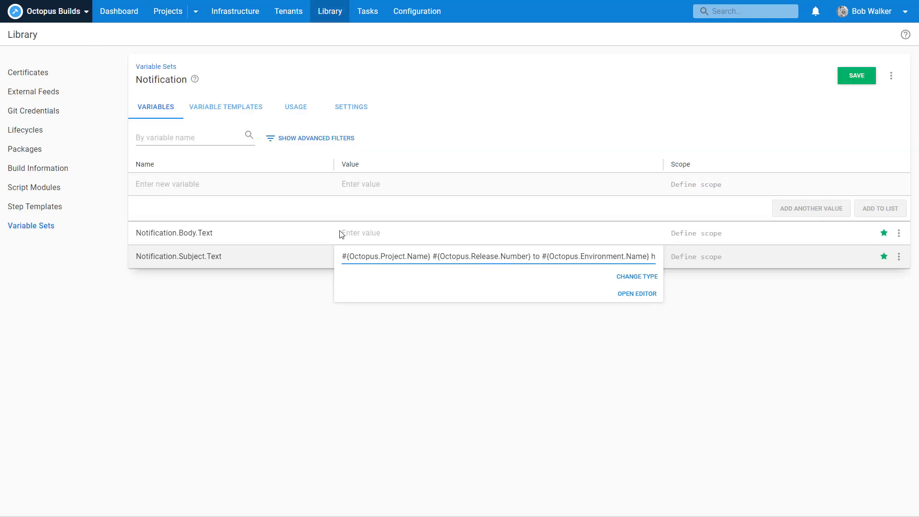
{"action": "left_click", "coordinate": [341, 234]}
{"action": "key", "text": "ctrl+v"}
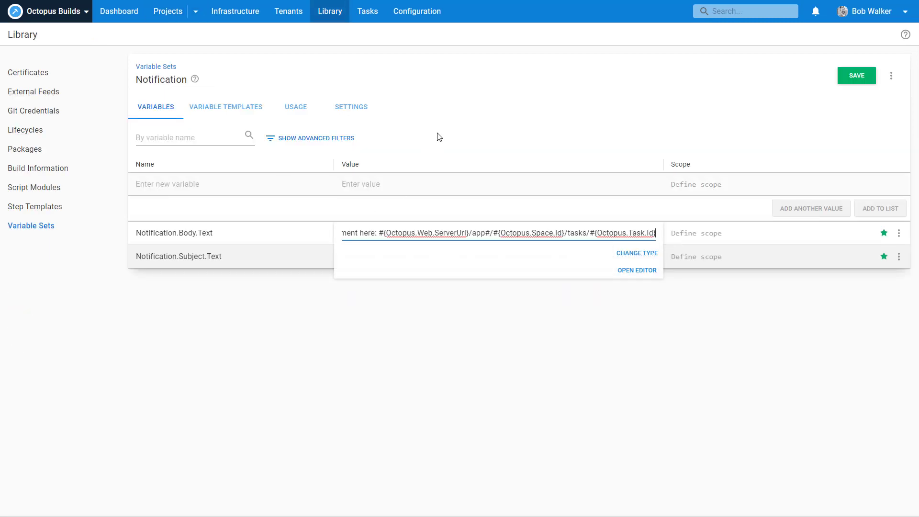
{"action": "left_click", "coordinate": [452, 128]}
Step: Make the new variable in the Notification set Sensitive and paste the Slack webhook URL as its value
{"action": "left_click", "coordinate": [238, 187]}
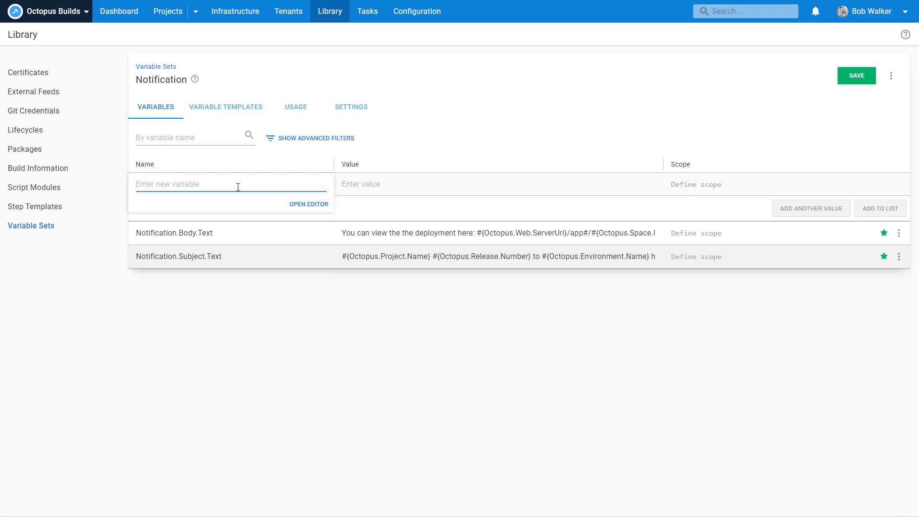
{"action": "left_click", "coordinate": [596, 180]}
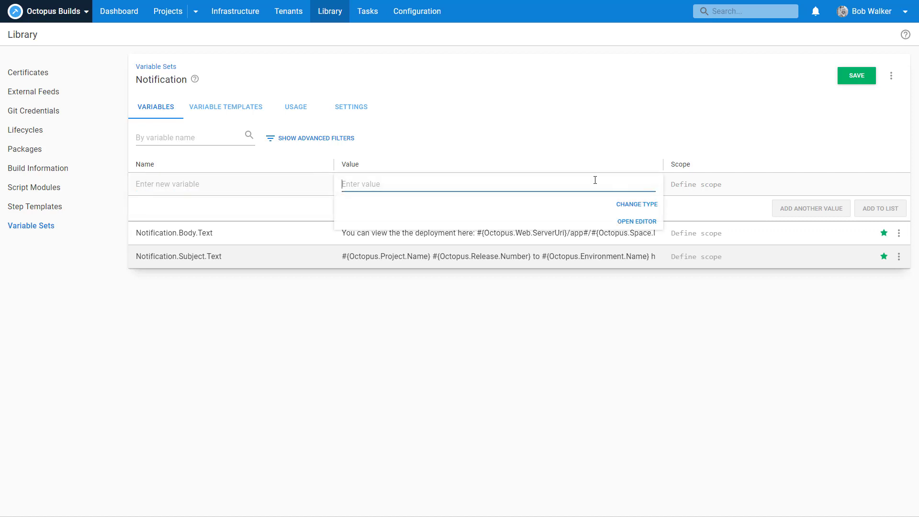
{"action": "left_click", "coordinate": [636, 204]}
{"action": "left_click", "coordinate": [632, 343]}
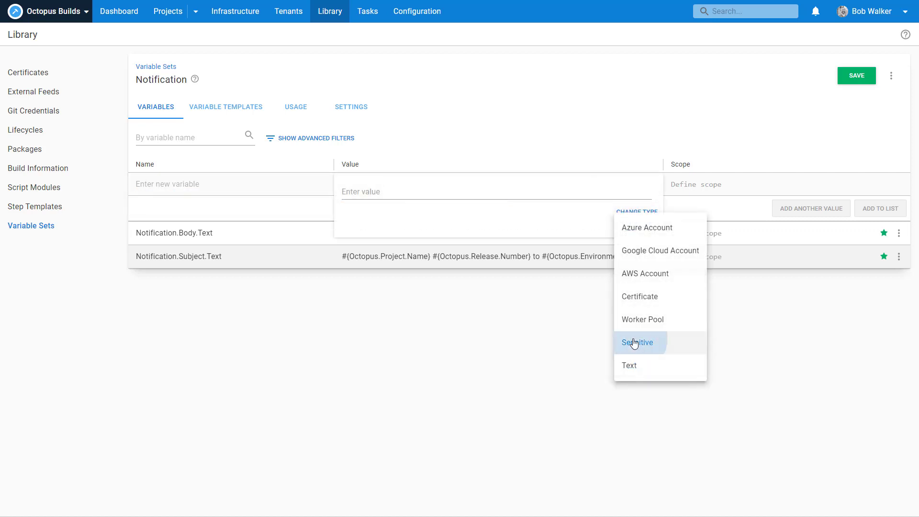
{"action": "key", "text": "alt+Tab"}
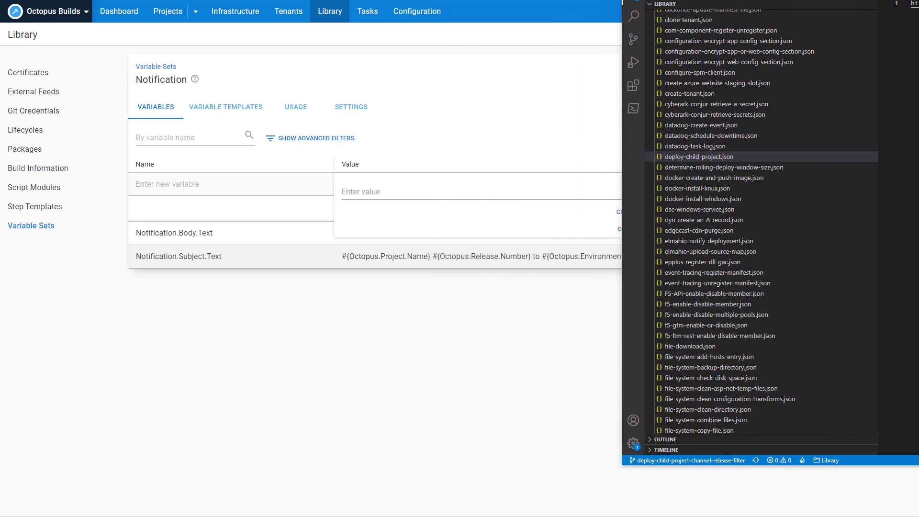
{"action": "left_click", "coordinate": [891, 3]}
{"action": "left_click", "coordinate": [359, 187]}
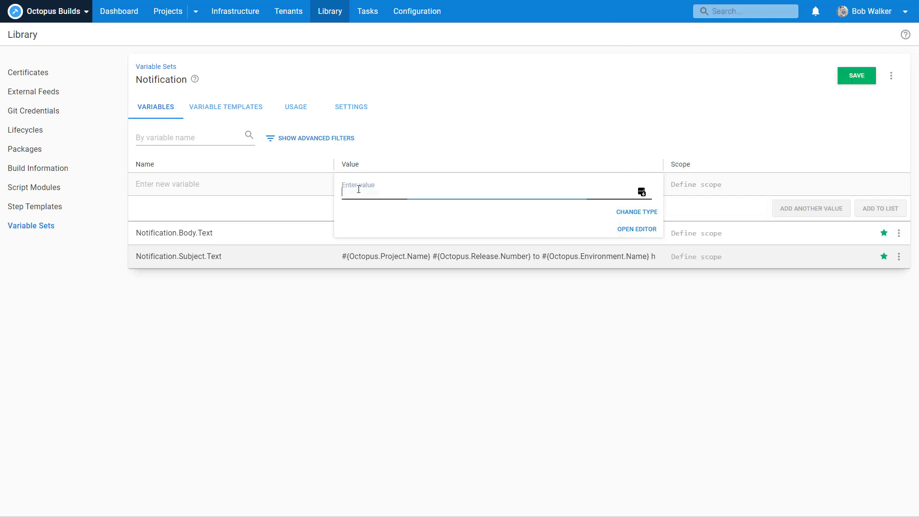
{"action": "key", "text": "ctrl+v"}
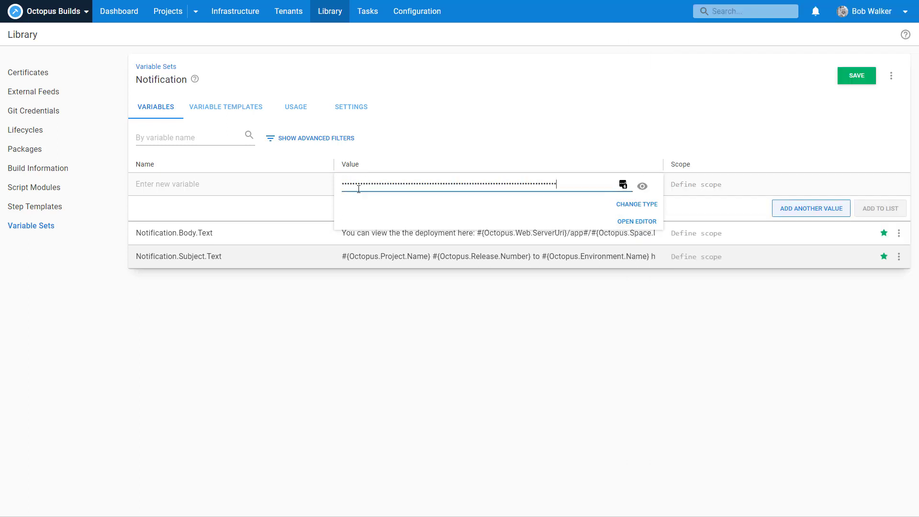
Step: Name the sensitive variable Notification.Slack.Webhook.Url, save the variable set and decline storing the value in LastPass
{"action": "left_click", "coordinate": [246, 184]}
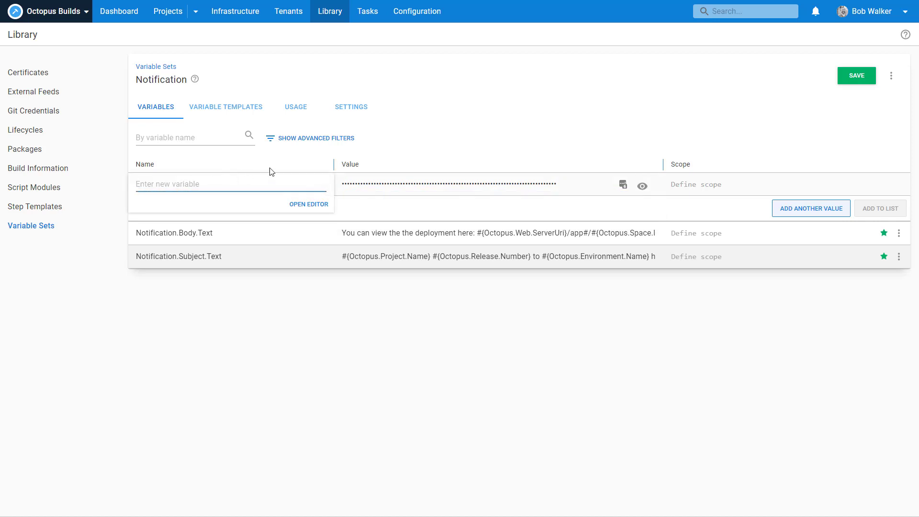
{"action": "type", "text": "Notification.Slack."}
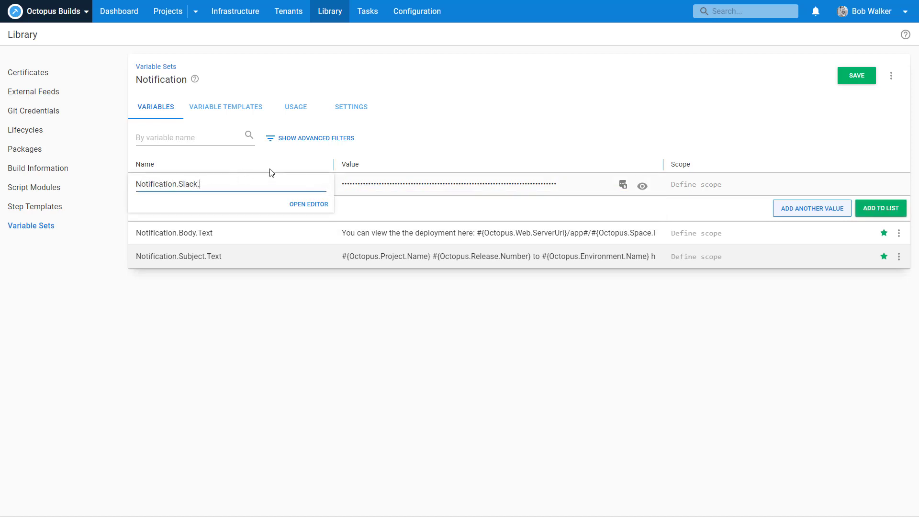
{"action": "type", "text": "Webhook.Url"}
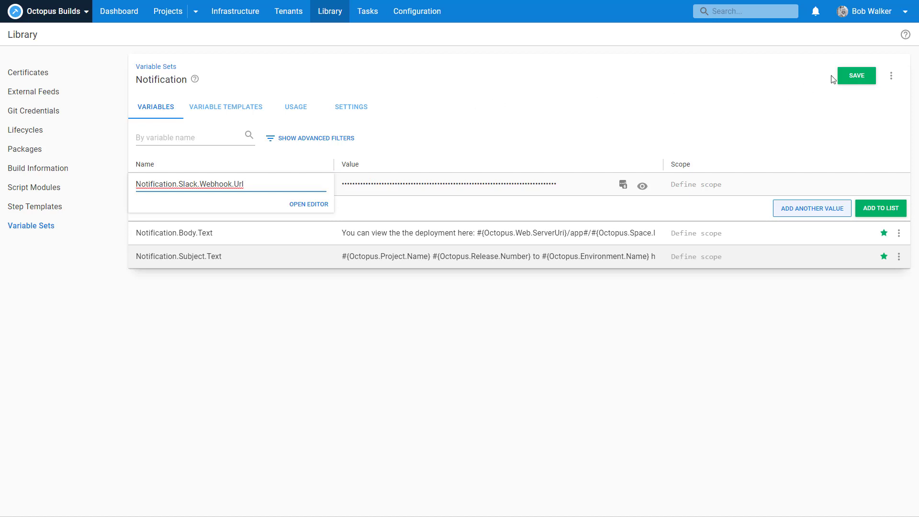
{"action": "left_click", "coordinate": [850, 74]}
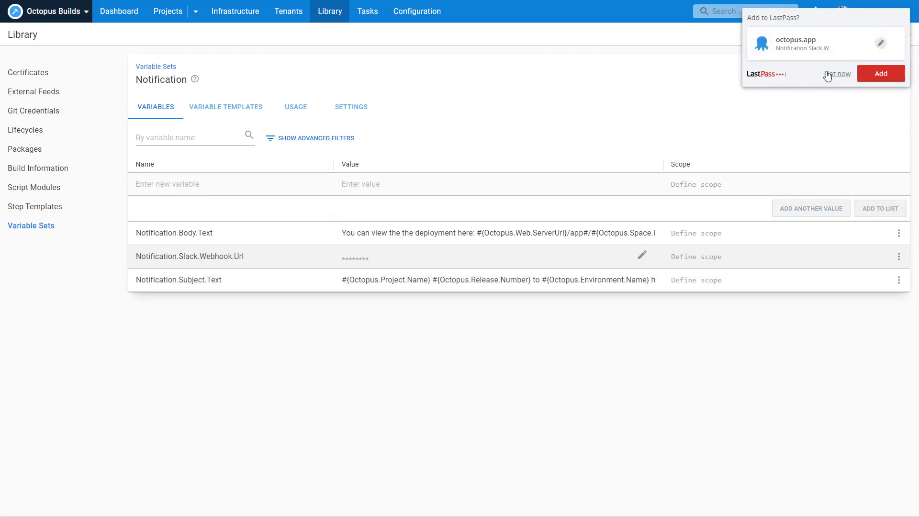
{"action": "left_click", "coordinate": [830, 76]}
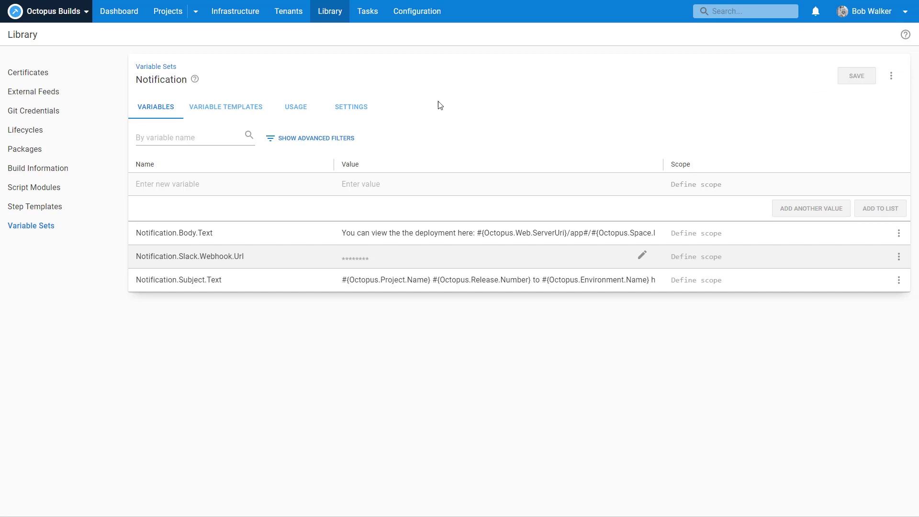
Step: Include the Notification library variable set in the Trident project and expand it to show its variables
{"action": "key", "text": "ctrl+Tab"}
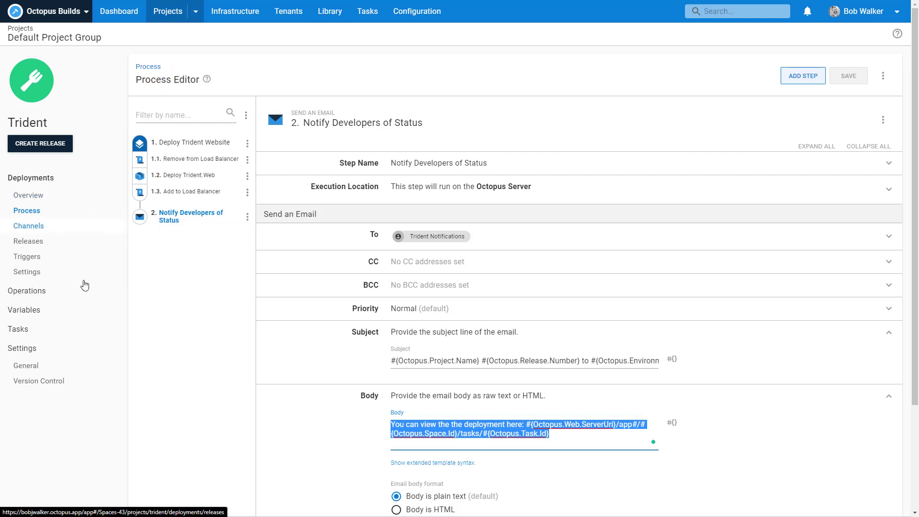
{"action": "left_click", "coordinate": [73, 313]}
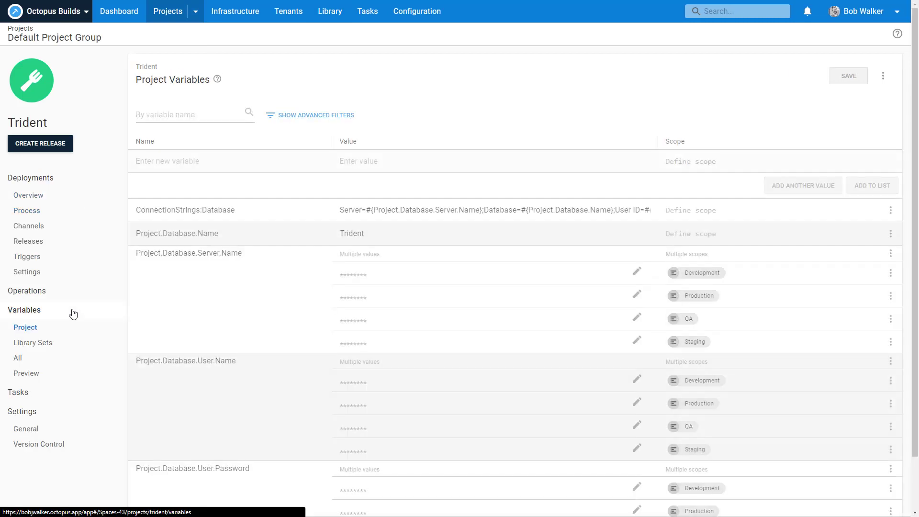
{"action": "left_click", "coordinate": [52, 344]}
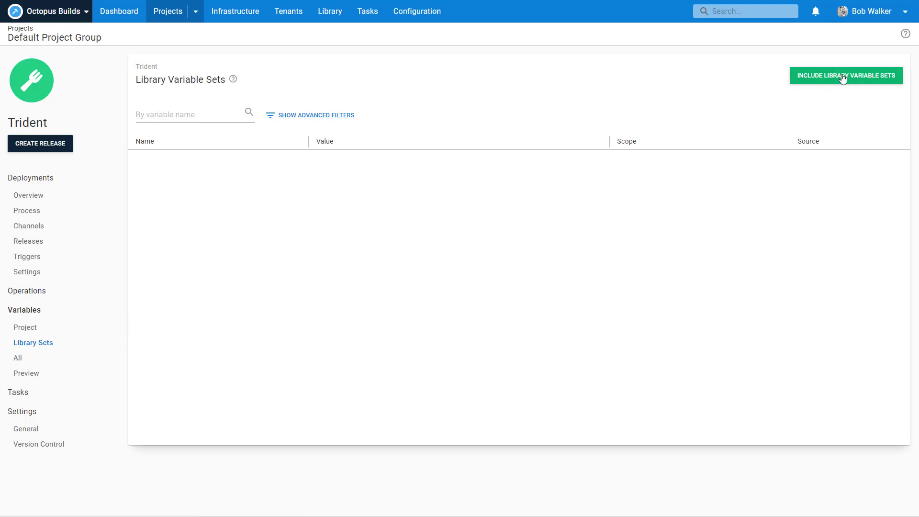
{"action": "left_click", "coordinate": [844, 79]}
{"action": "left_click", "coordinate": [359, 279]}
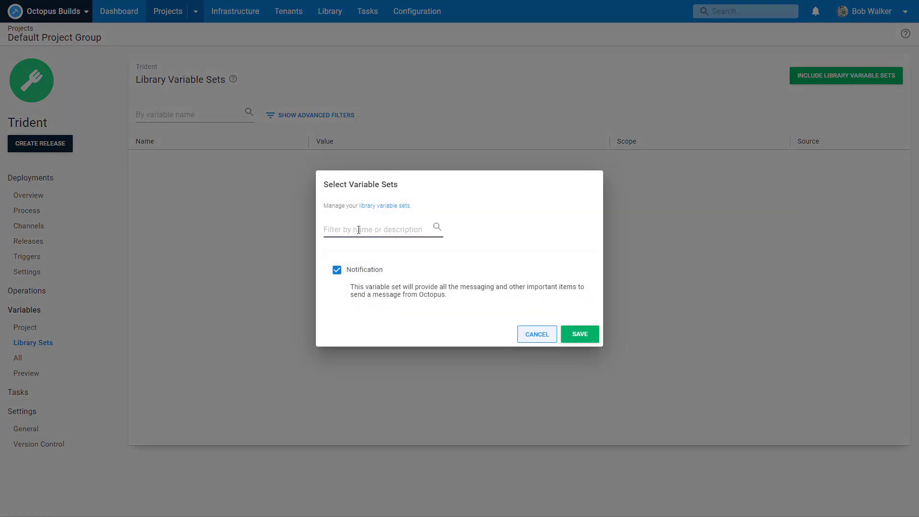
{"action": "left_click", "coordinate": [578, 335]}
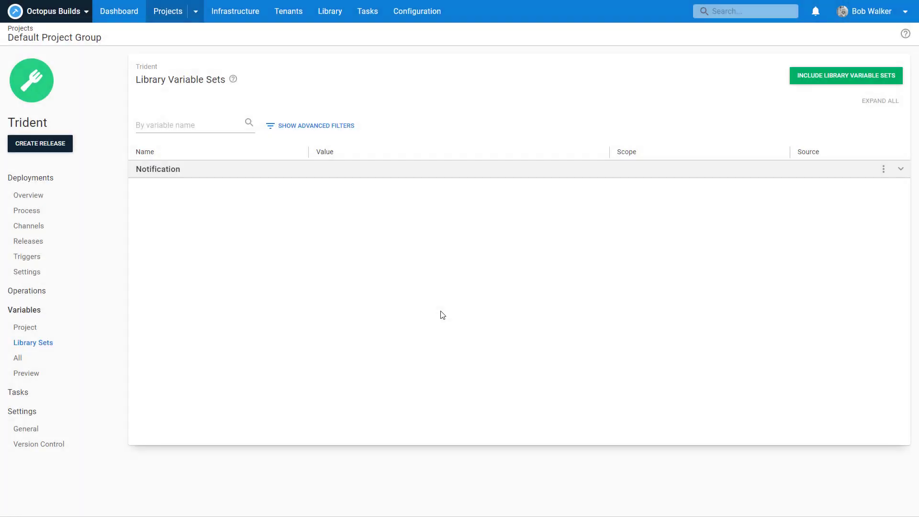
{"action": "left_click", "coordinate": [900, 169]}
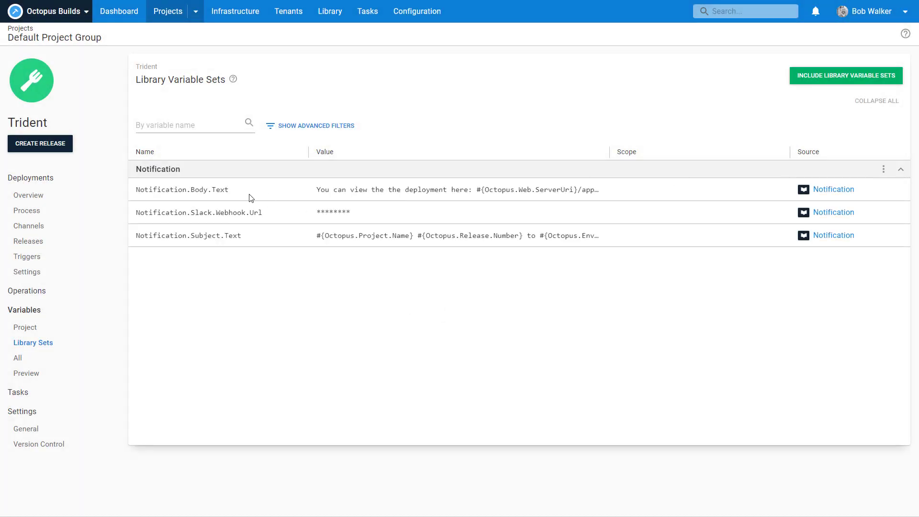
Step: Replace the email subject of the Notify Developers of Status step with the Notification.Subject.Text variable
{"action": "left_click", "coordinate": [53, 216]}
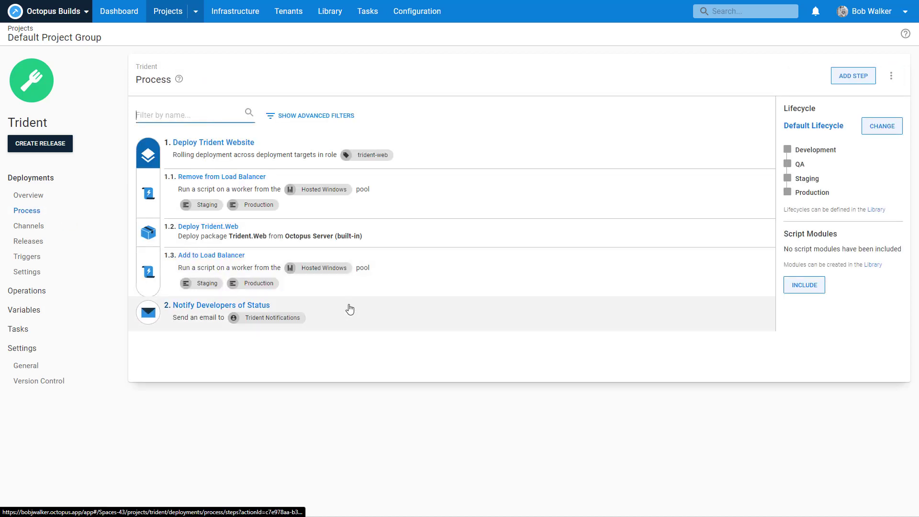
{"action": "left_click", "coordinate": [349, 312]}
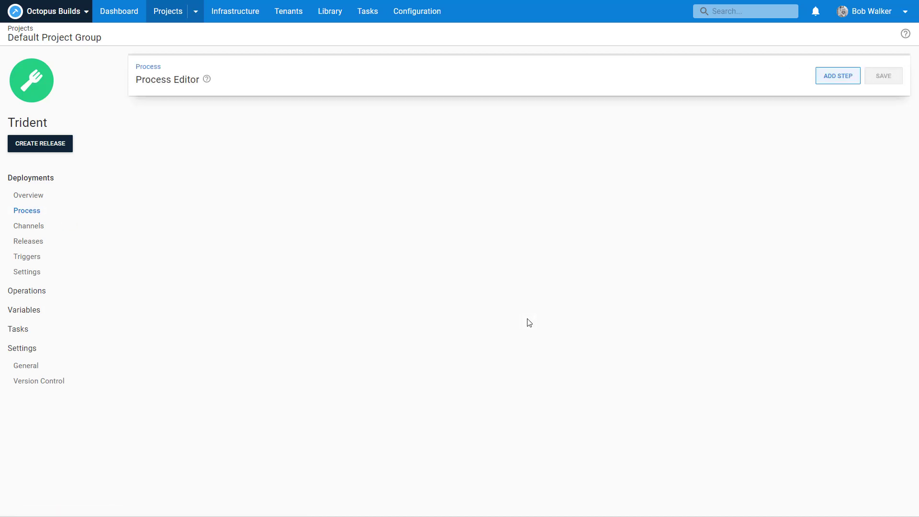
{"action": "left_click", "coordinate": [520, 349]}
{"action": "left_click", "coordinate": [520, 359]}
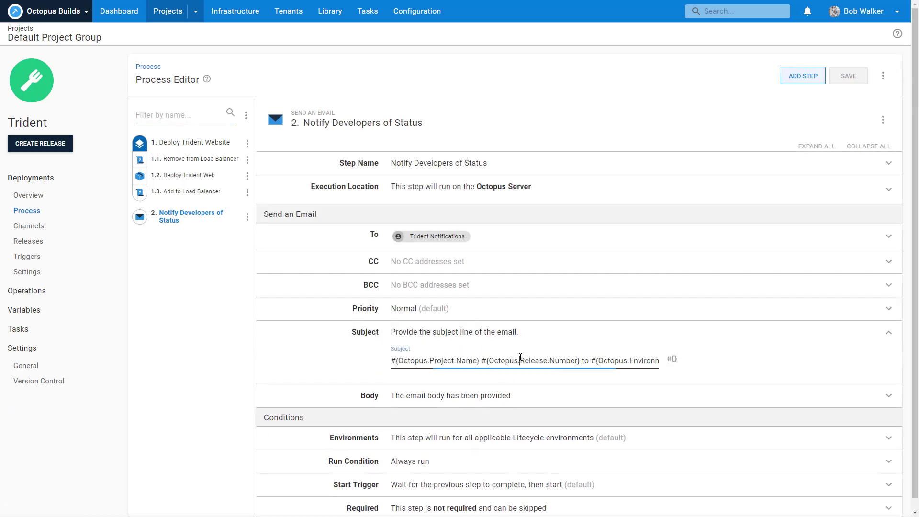
{"action": "key", "text": "ctrl+a"}
{"action": "key", "text": "BackSpace"}
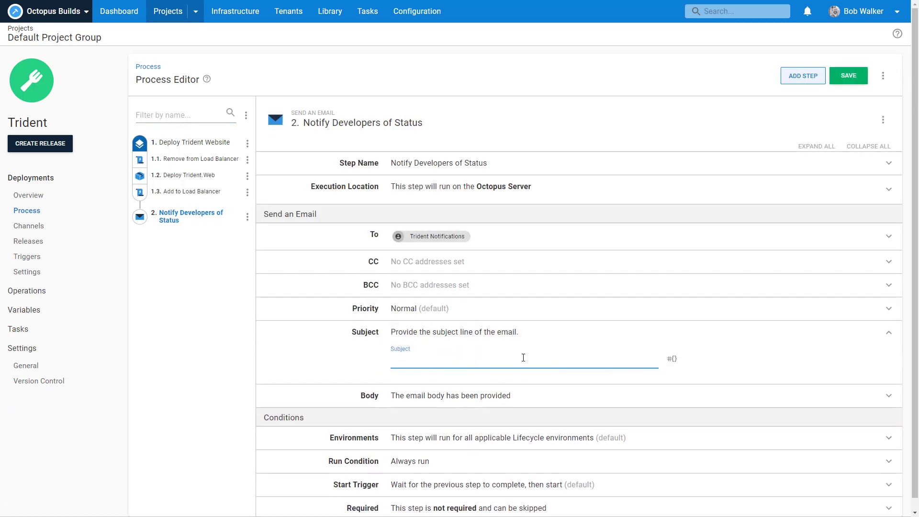
{"action": "left_click", "coordinate": [672, 359]}
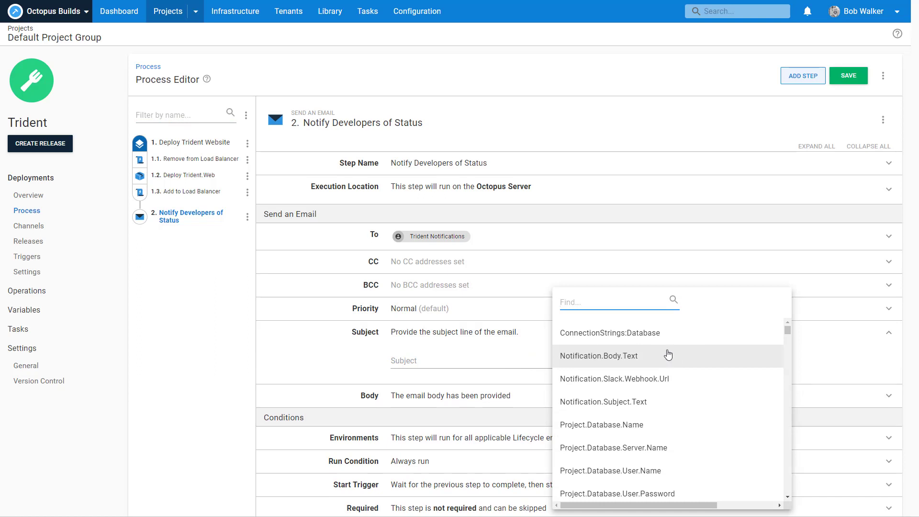
{"action": "left_click", "coordinate": [661, 407]}
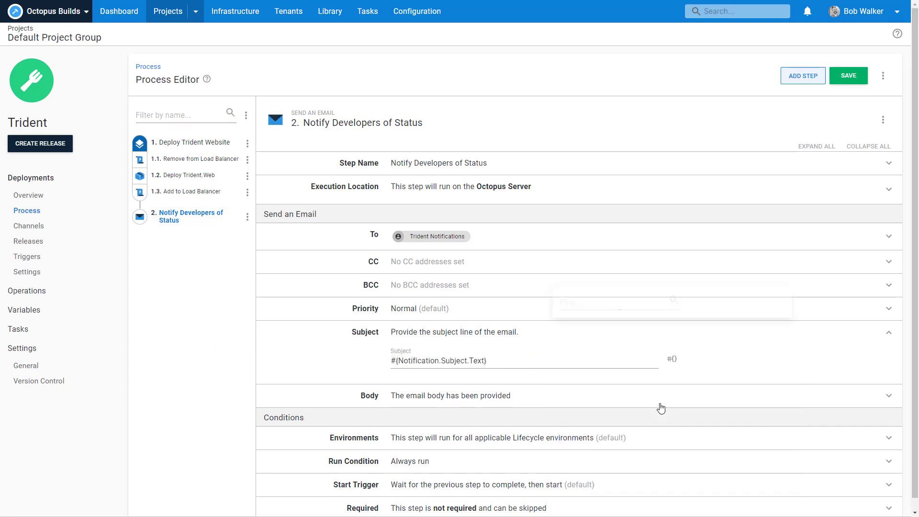
Step: Replace the email body of the Notify Developers of Status step with the Notification.Body.Text variable and save the process
{"action": "left_click", "coordinate": [530, 403]}
{"action": "scroll", "coordinate": [583, 376], "scroll_direction": "down", "scroll_amount": 2}
{"action": "scroll", "coordinate": [584, 376], "scroll_direction": "down", "scroll_amount": 1}
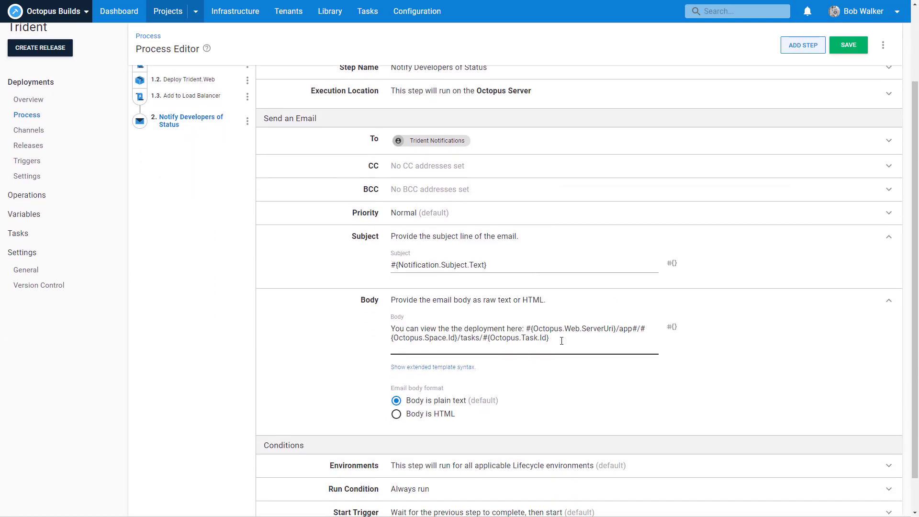
{"action": "left_click_drag", "start_coordinate": [555, 338], "coordinate": [355, 330]}
{"action": "key", "text": "BackSpace"}
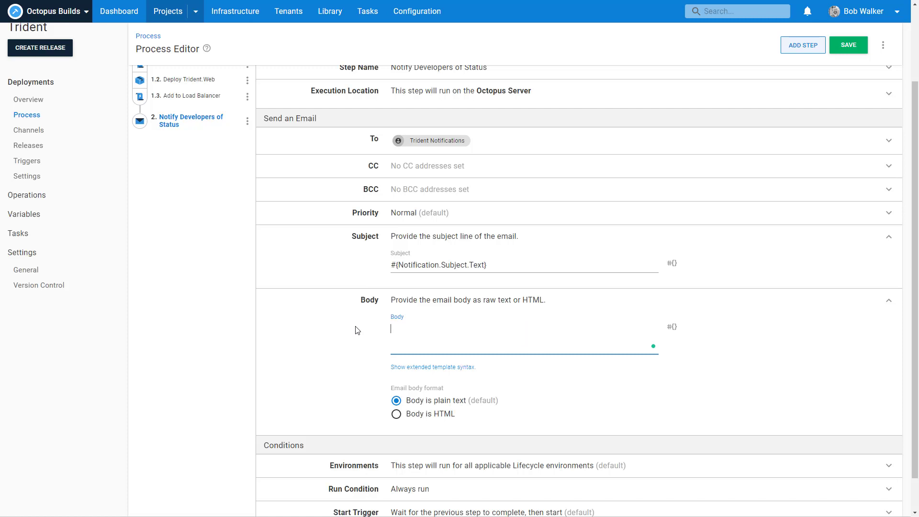
{"action": "left_click", "coordinate": [672, 328]}
{"action": "left_click", "coordinate": [672, 329]}
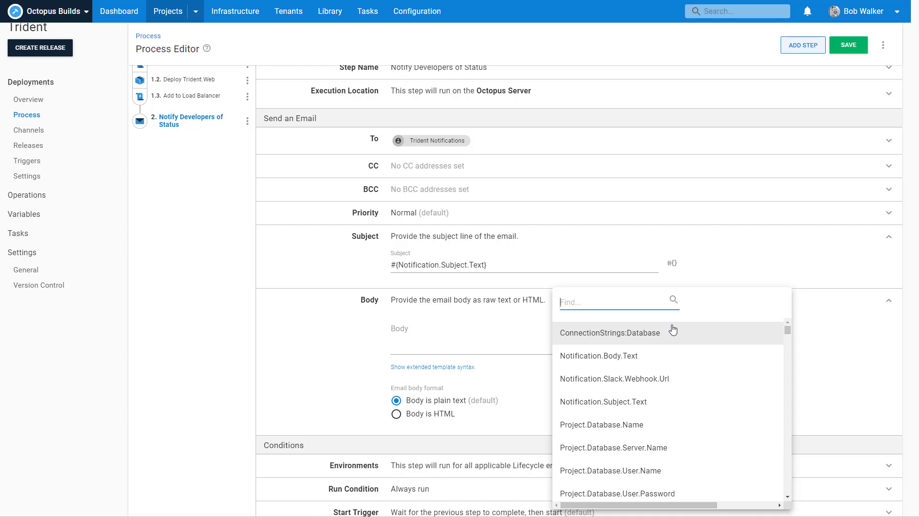
{"action": "left_click", "coordinate": [648, 355]}
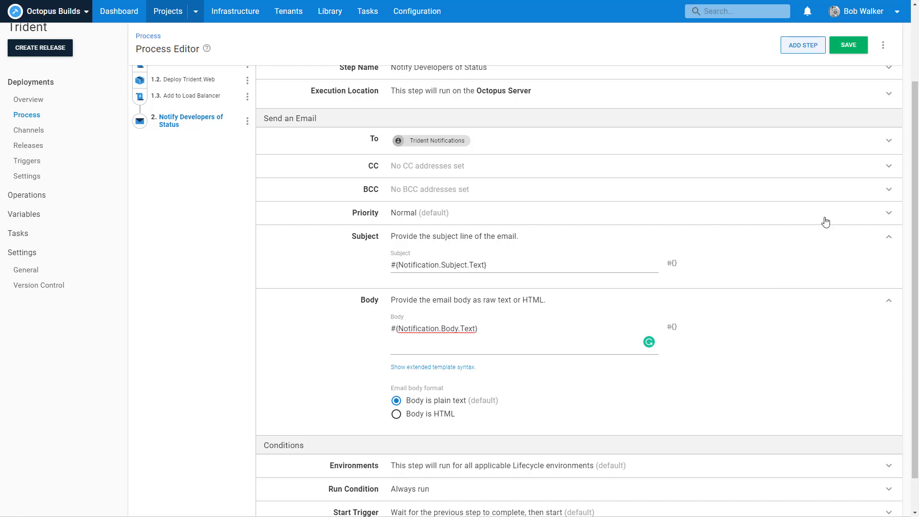
{"action": "left_click", "coordinate": [855, 48]}
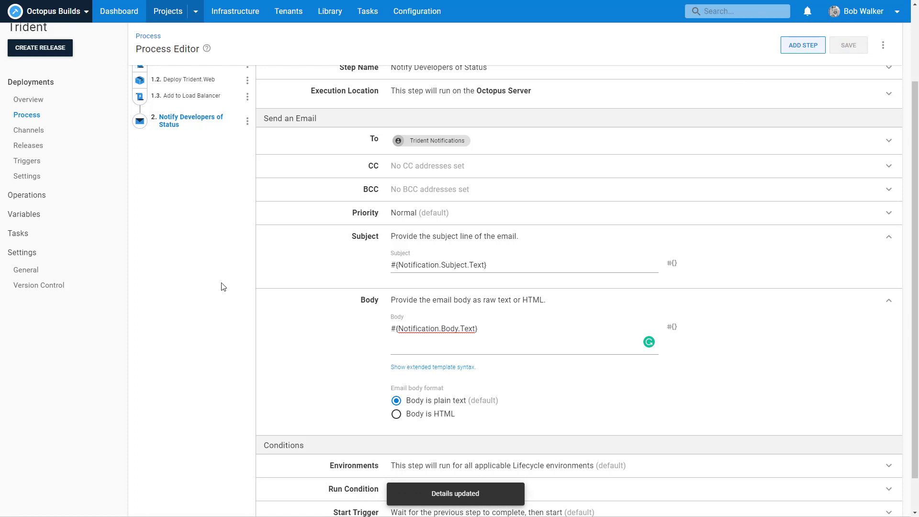
Step: Start adding a step to the Trident process, search the step templates for "slack" and clear the search
{"action": "scroll", "coordinate": [213, 300], "scroll_direction": "up", "scroll_amount": 1}
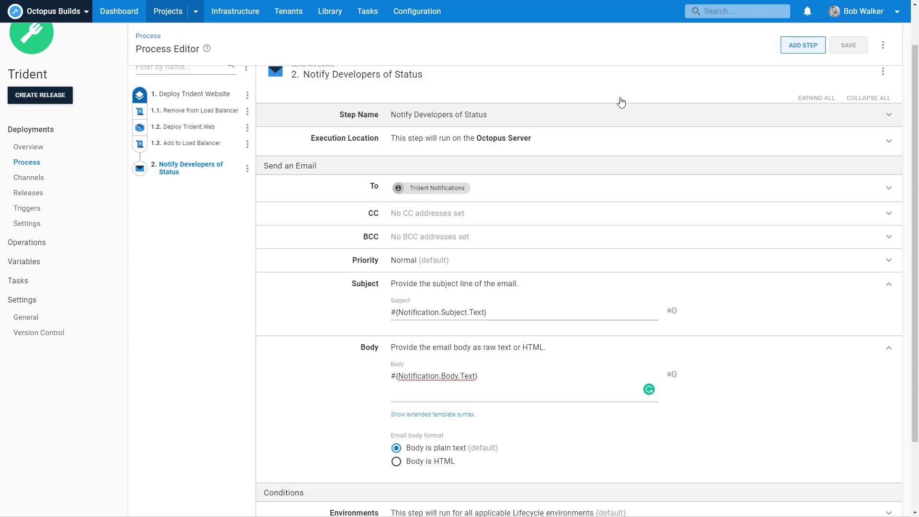
{"action": "left_click", "coordinate": [791, 47]}
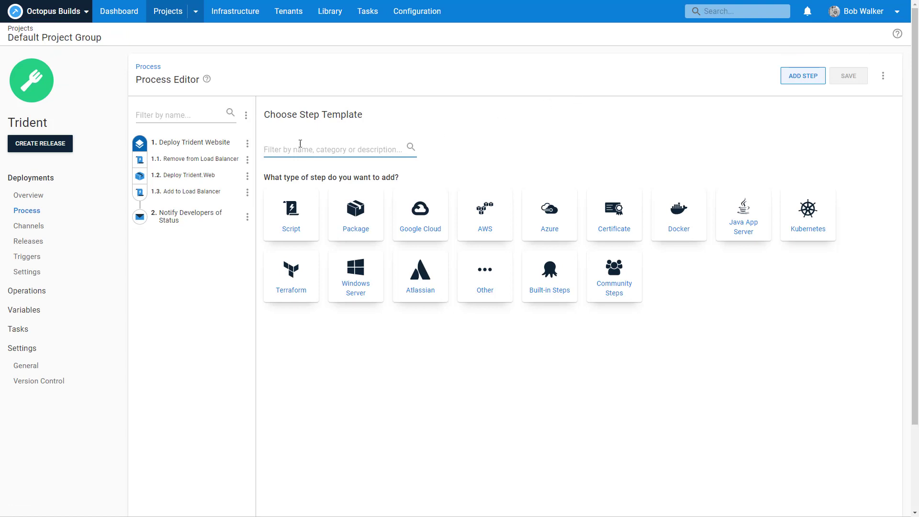
{"action": "type", "text": "slack"}
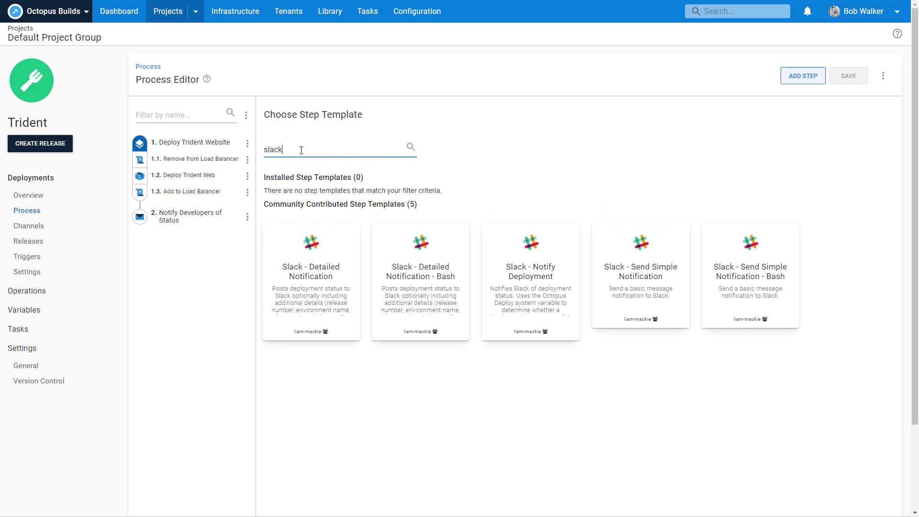
{"action": "double_click", "coordinate": [274, 149]}
{"action": "key", "text": "BackSpace"}
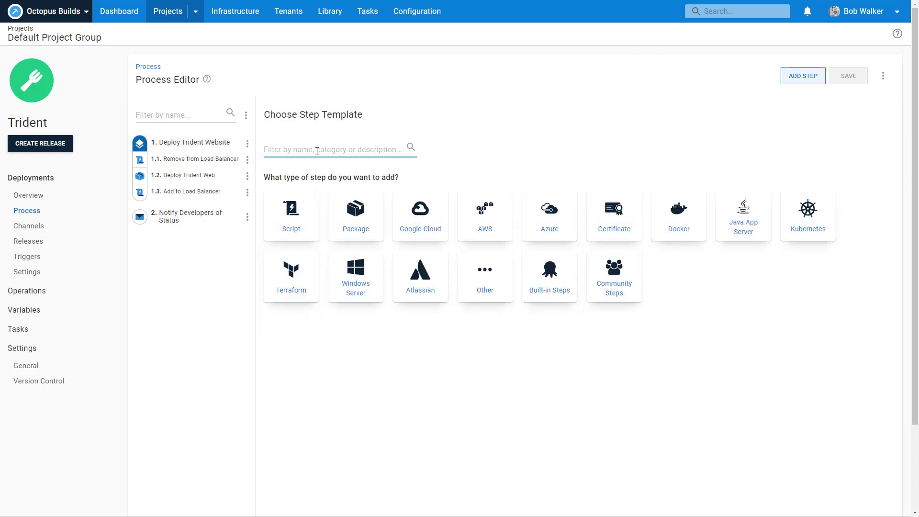
Step: Filter the step templates to Built-in Steps and look through the installed templates
{"action": "left_click", "coordinate": [549, 291]}
{"action": "scroll", "coordinate": [705, 303], "scroll_direction": "down", "scroll_amount": 2}
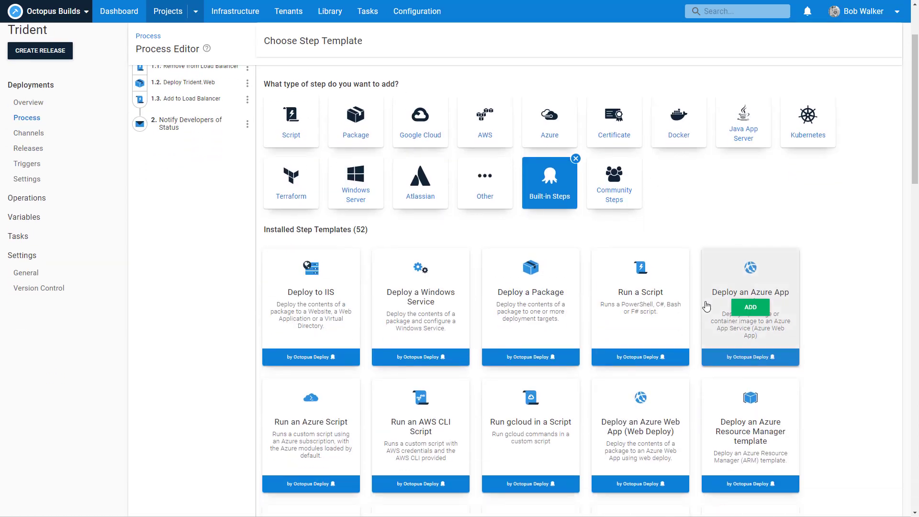
{"action": "scroll", "coordinate": [707, 305], "scroll_direction": "down", "scroll_amount": 10}
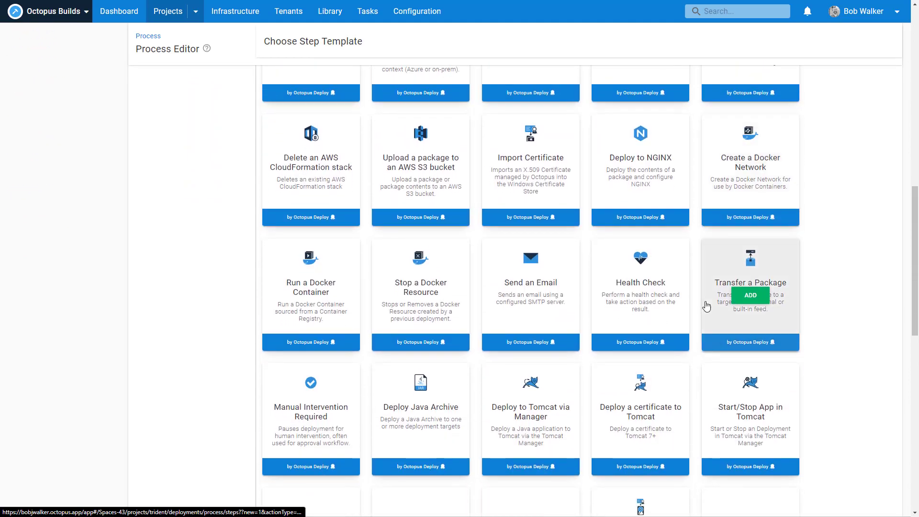
{"action": "scroll", "coordinate": [707, 305], "scroll_direction": "down", "scroll_amount": 20}
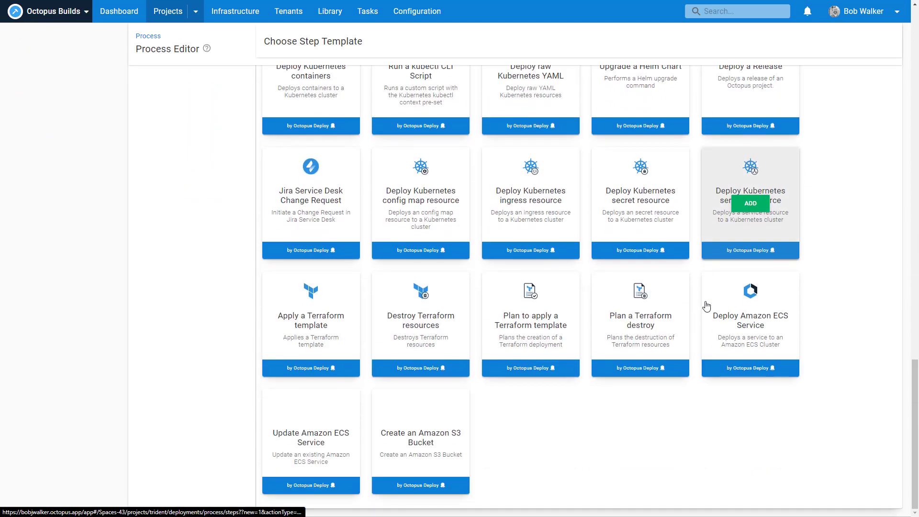
{"action": "scroll", "coordinate": [707, 305], "scroll_direction": "up", "scroll_amount": 20}
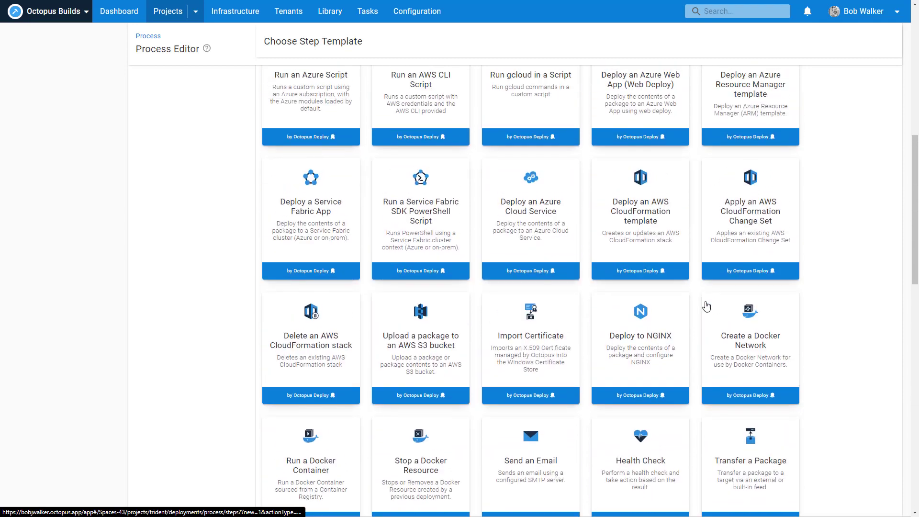
{"action": "scroll", "coordinate": [707, 306], "scroll_direction": "up", "scroll_amount": 2}
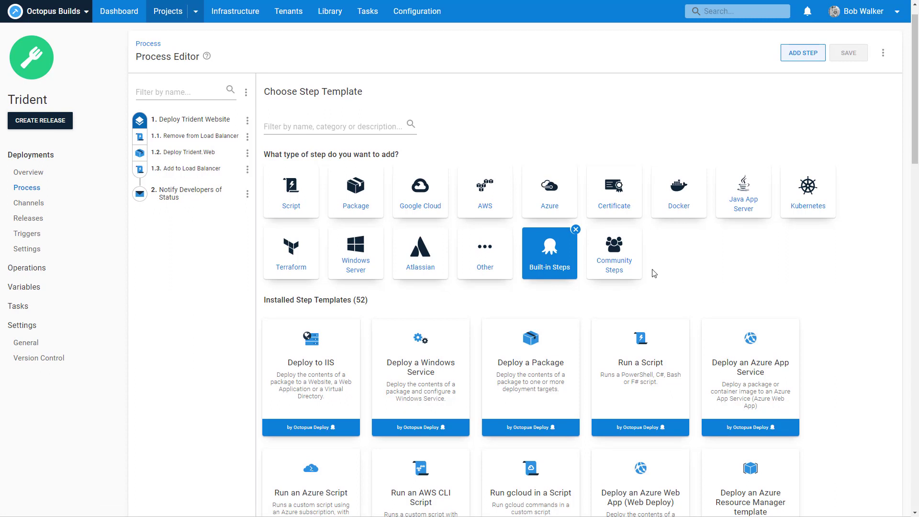
Step: Switch the step templates to Community Steps, examine the Linux templates and return to the category list
{"action": "left_click", "coordinate": [631, 261]}
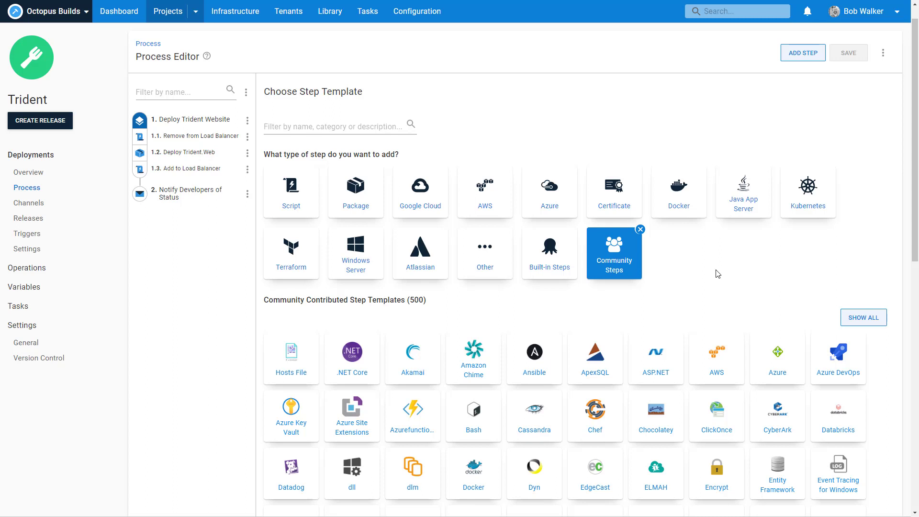
{"action": "scroll", "coordinate": [718, 274], "scroll_direction": "down", "scroll_amount": 3}
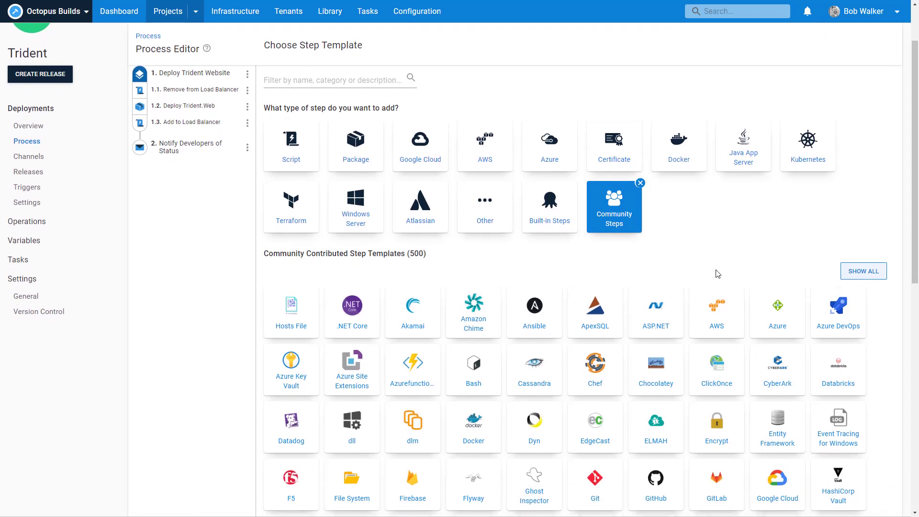
{"action": "scroll", "coordinate": [717, 274], "scroll_direction": "down", "scroll_amount": 4}
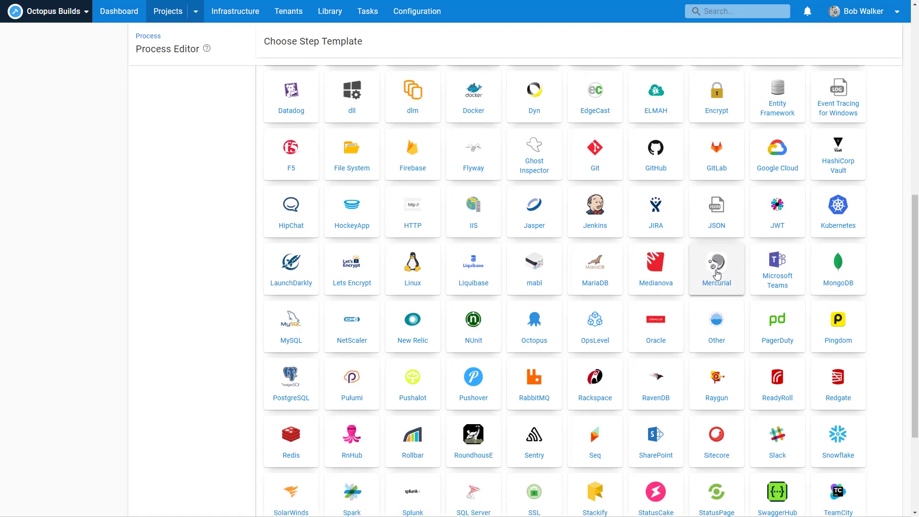
{"action": "scroll", "coordinate": [708, 272], "scroll_direction": "down", "scroll_amount": 1}
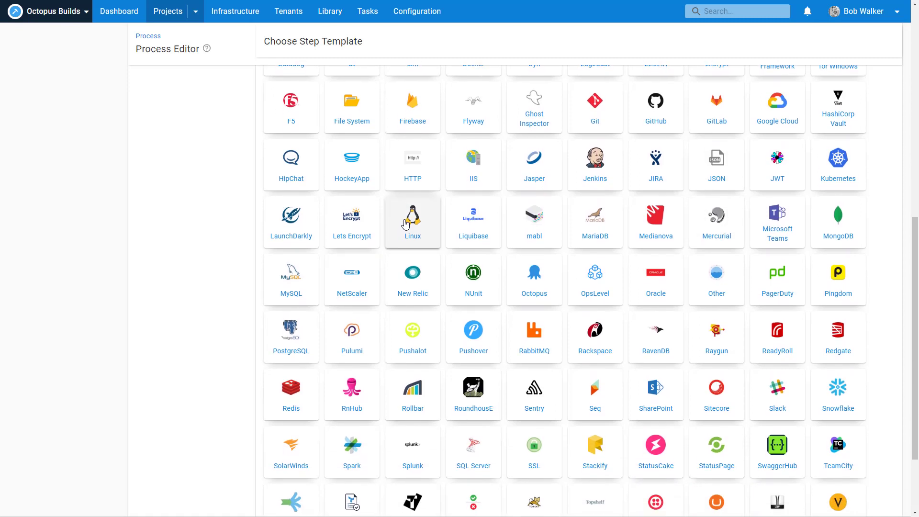
{"action": "left_click", "coordinate": [406, 224]}
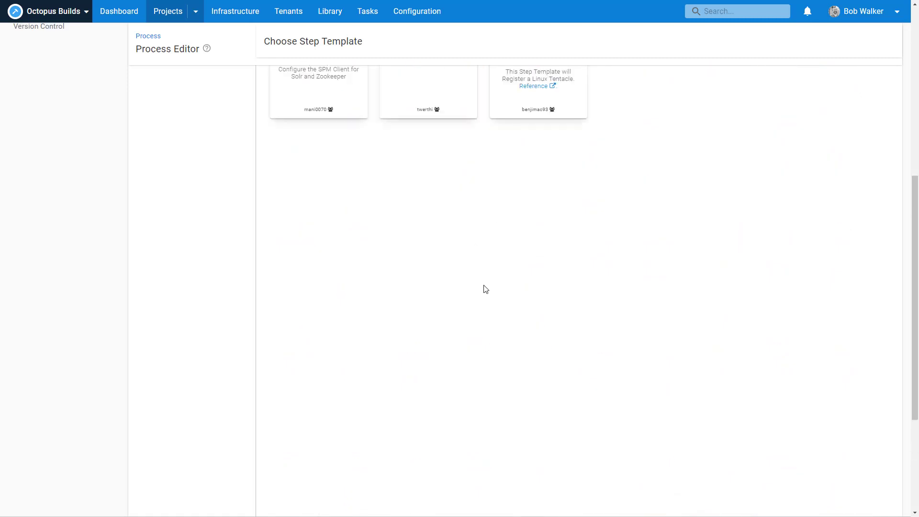
{"action": "mouse_move", "coordinate": [392, 238]}
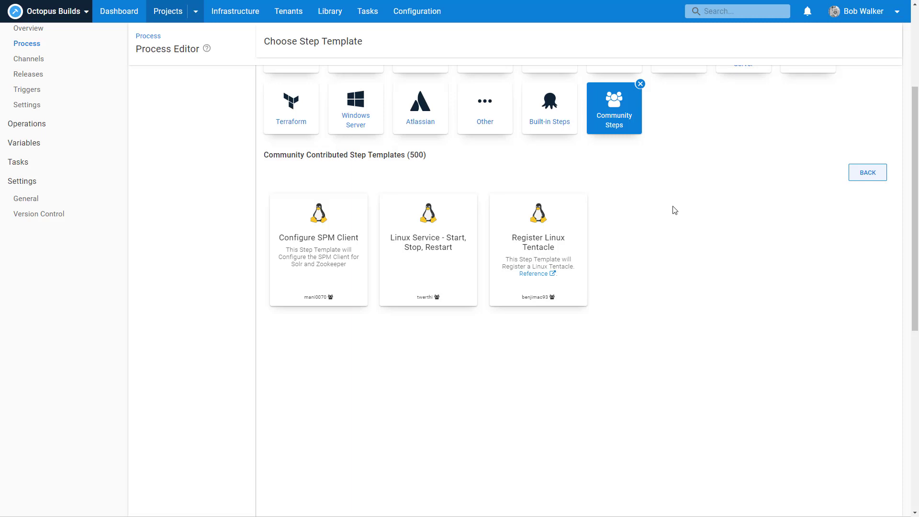
{"action": "left_click", "coordinate": [876, 175]}
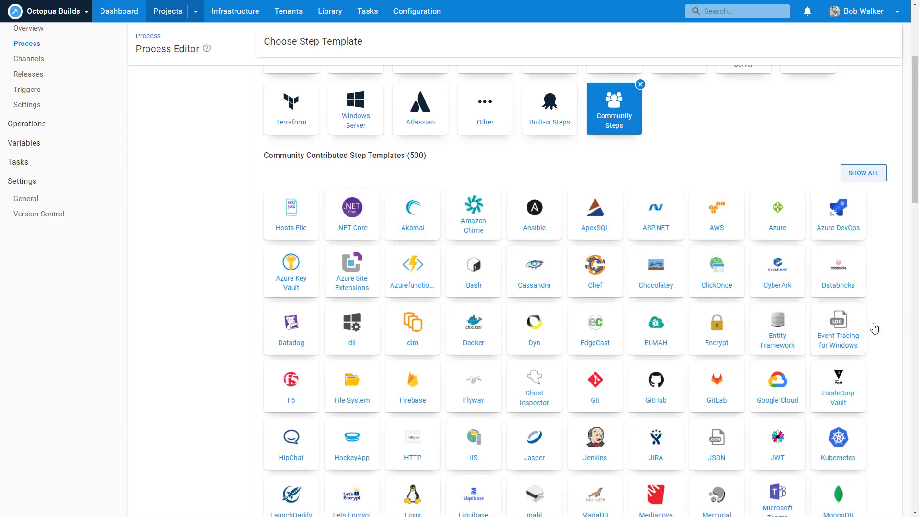
Step: Examine the community step templates in the Flyway category and return to the category list
{"action": "scroll", "coordinate": [874, 328], "scroll_direction": "down", "scroll_amount": 2}
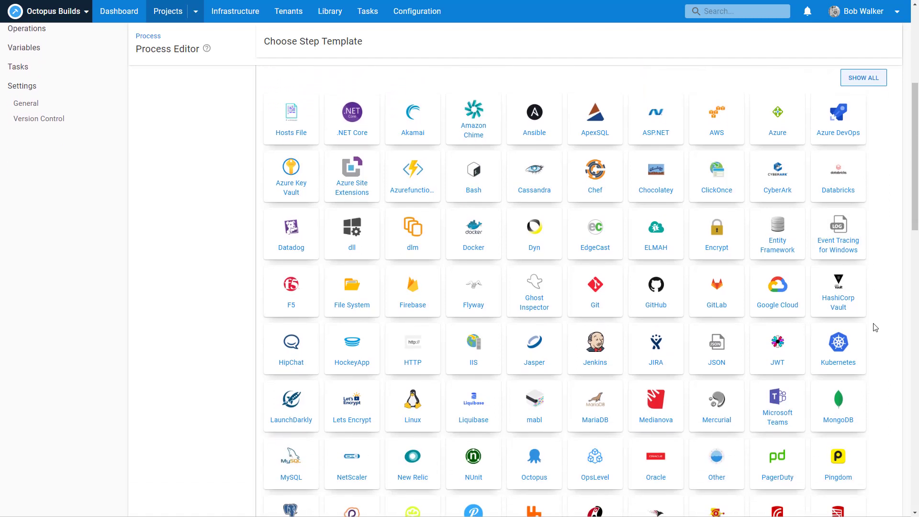
{"action": "left_click", "coordinate": [467, 306]}
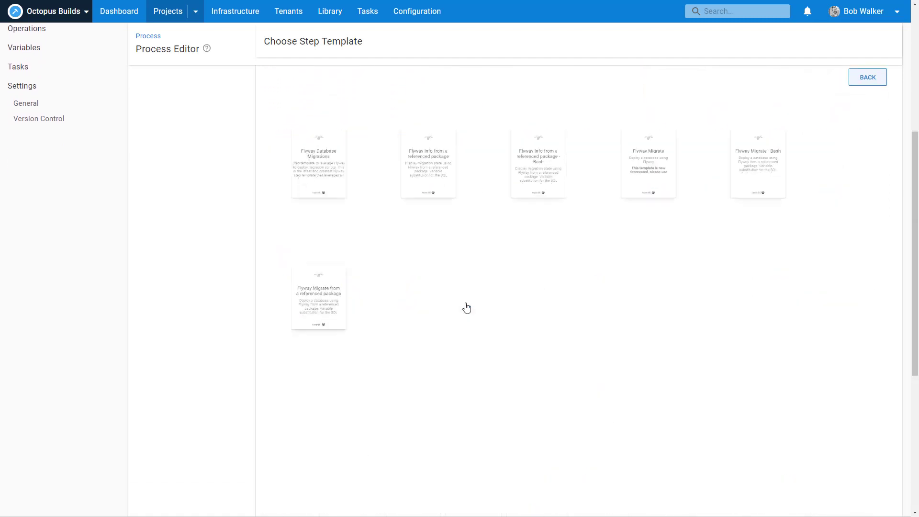
{"action": "scroll", "coordinate": [467, 325], "scroll_direction": "up", "scroll_amount": 1}
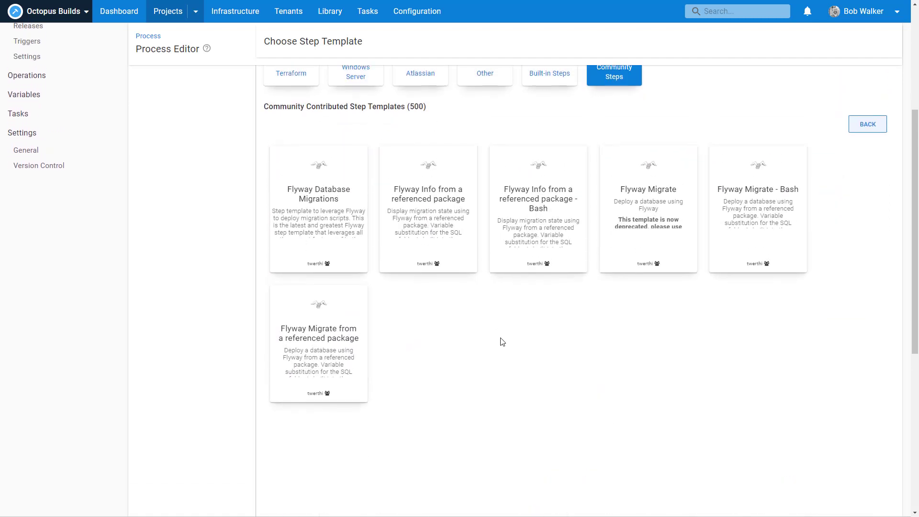
{"action": "scroll", "coordinate": [597, 337], "scroll_direction": "up", "scroll_amount": 2}
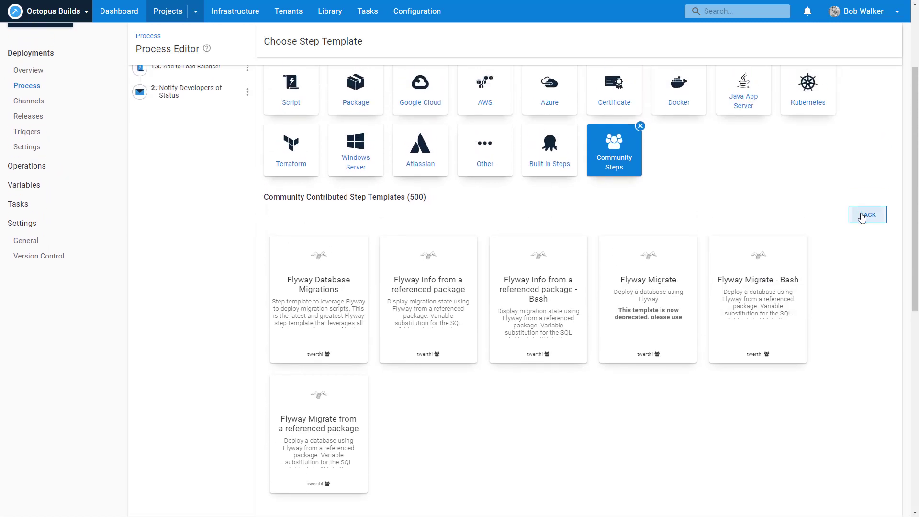
{"action": "left_click", "coordinate": [862, 222]}
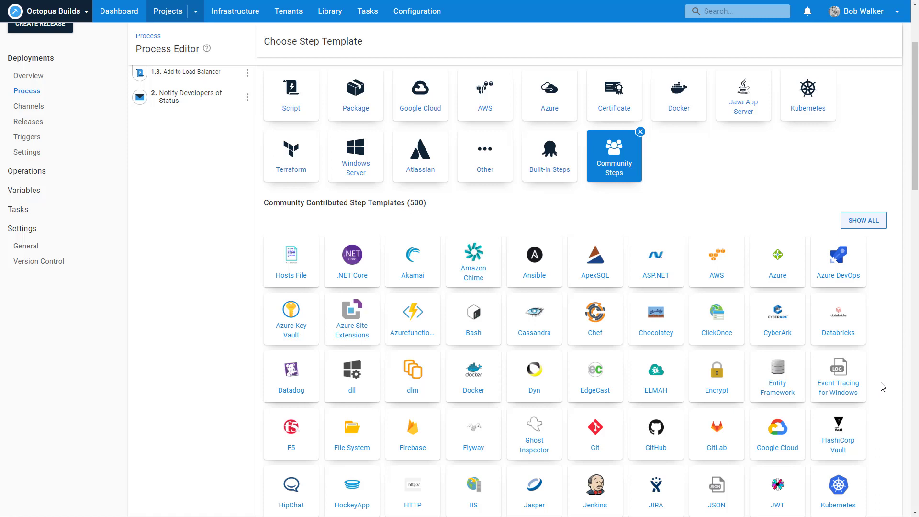
{"action": "scroll", "coordinate": [884, 387], "scroll_direction": "down", "scroll_amount": 1}
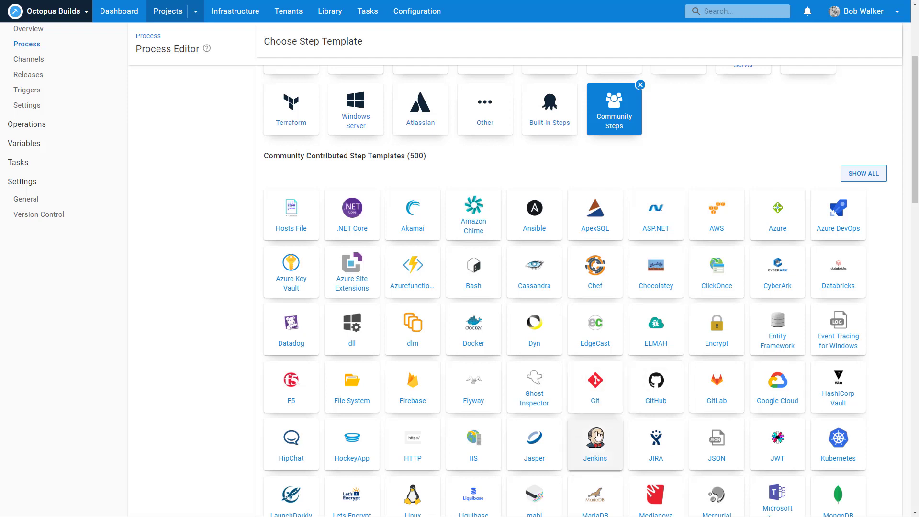
{"action": "left_click", "coordinate": [475, 391]}
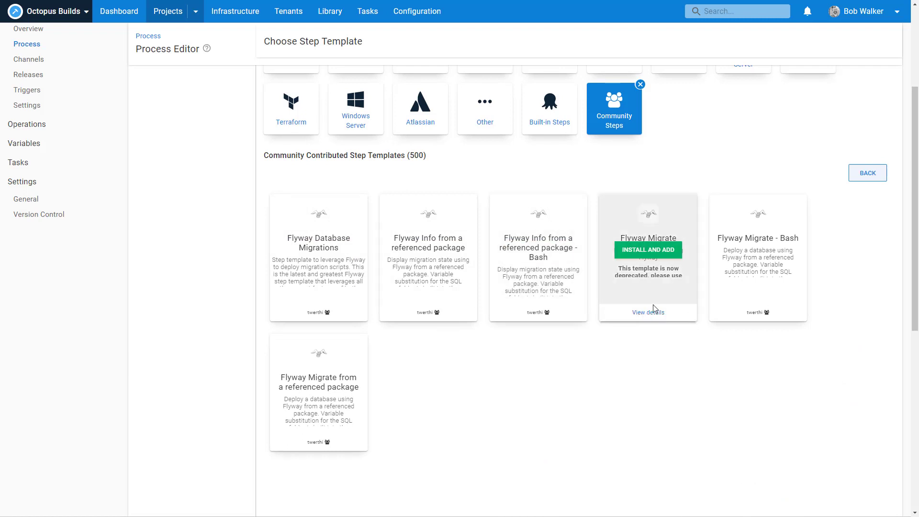
{"action": "left_click", "coordinate": [870, 176]}
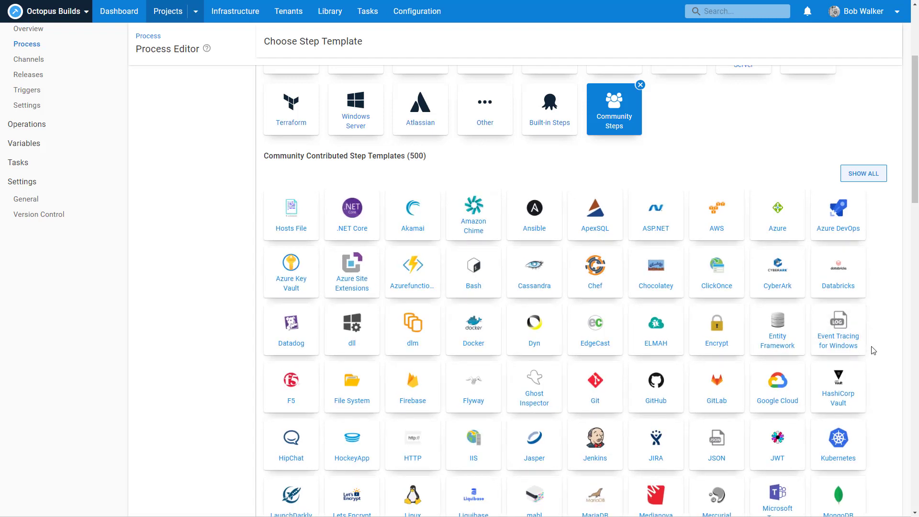
Step: Install the Slack - Send Simple Notification template from the Slack community category and add it as a process step
{"action": "scroll", "coordinate": [874, 351], "scroll_direction": "down", "scroll_amount": 5}
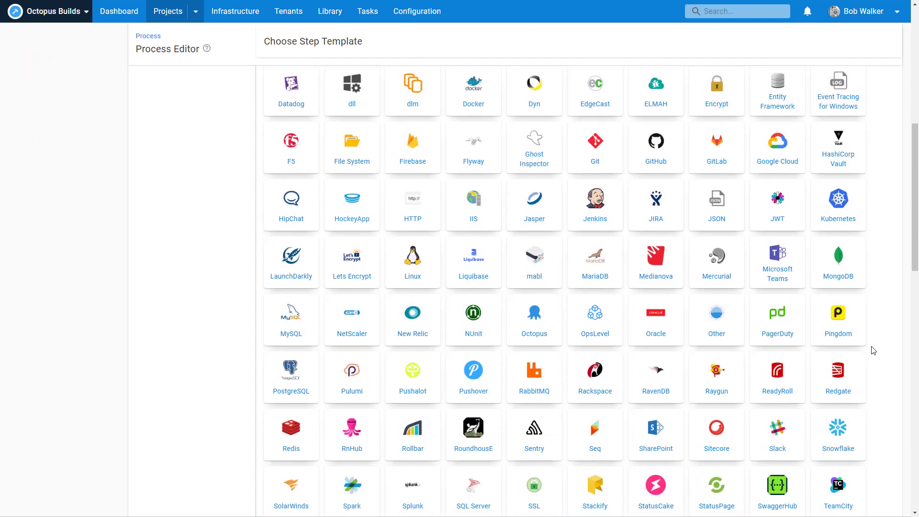
{"action": "scroll", "coordinate": [874, 351], "scroll_direction": "down", "scroll_amount": 1}
{"action": "left_click", "coordinate": [792, 381]}
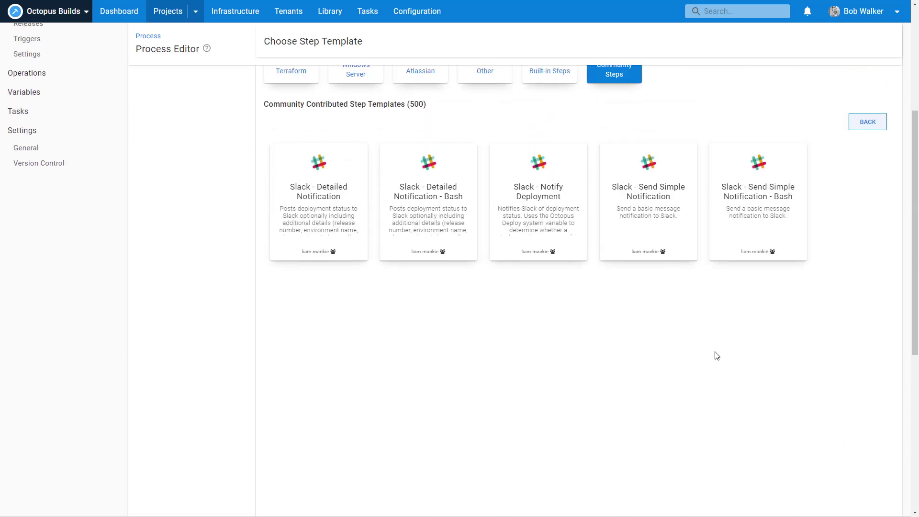
{"action": "scroll", "coordinate": [766, 350], "scroll_direction": "up", "scroll_amount": 1}
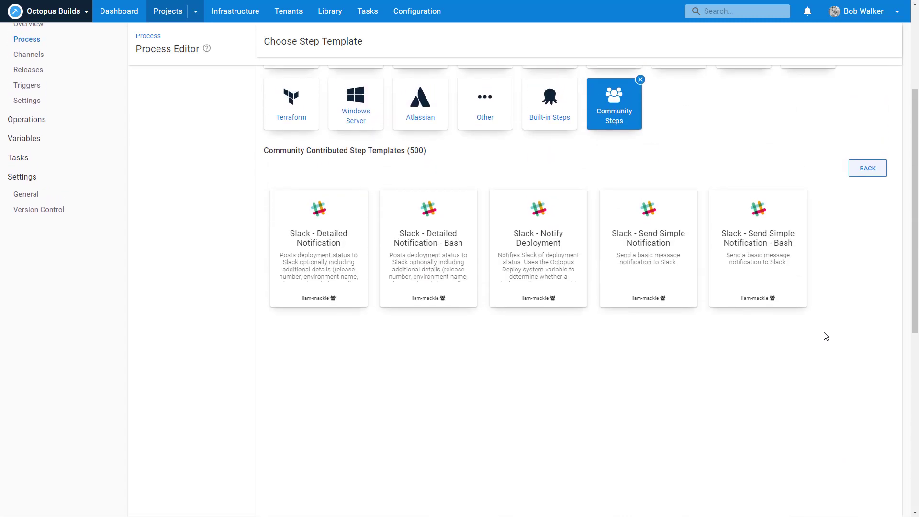
{"action": "mouse_move", "coordinate": [659, 258]}
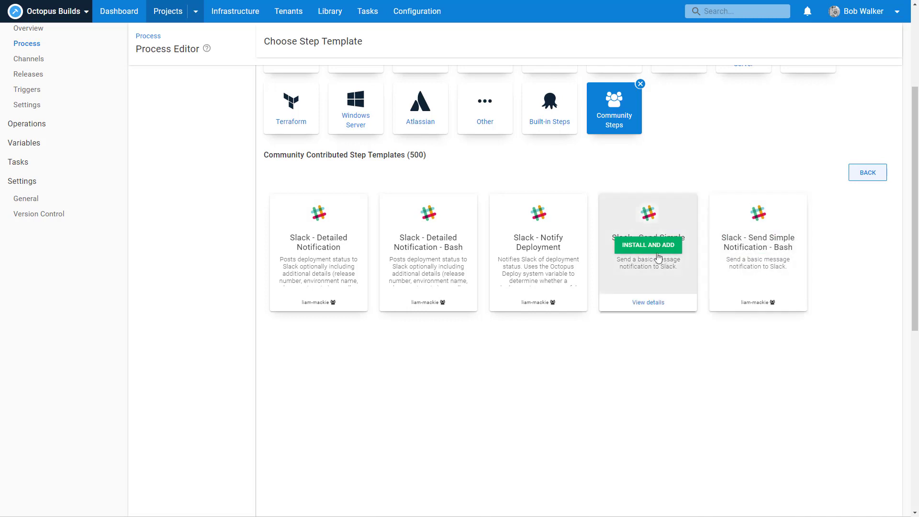
{"action": "left_click", "coordinate": [650, 245]}
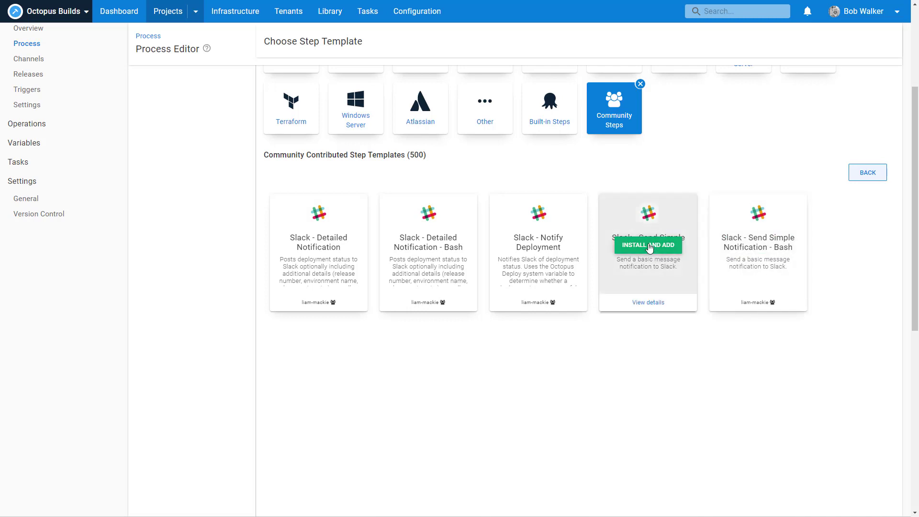
{"action": "left_click", "coordinate": [577, 299]}
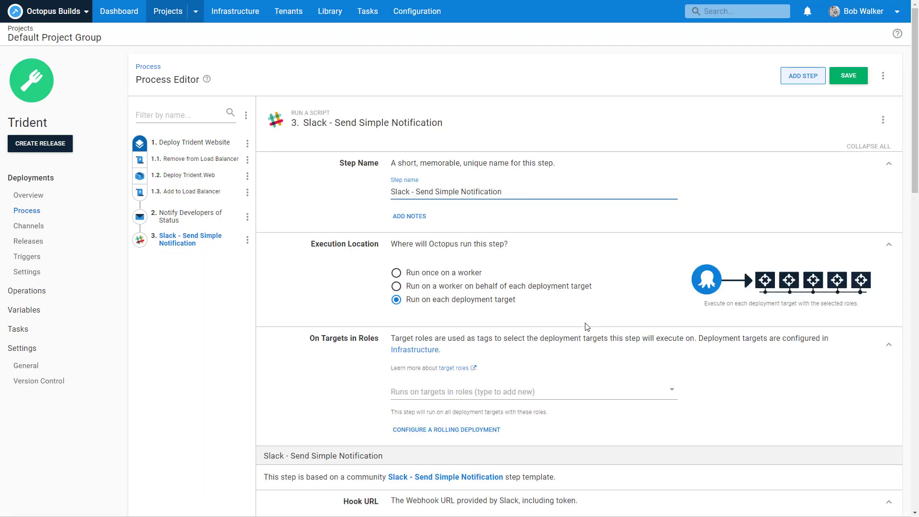
Step: Set the new Slack step to run once on a worker and rename it Send Slack Message on Failure
{"action": "left_click", "coordinate": [461, 273]}
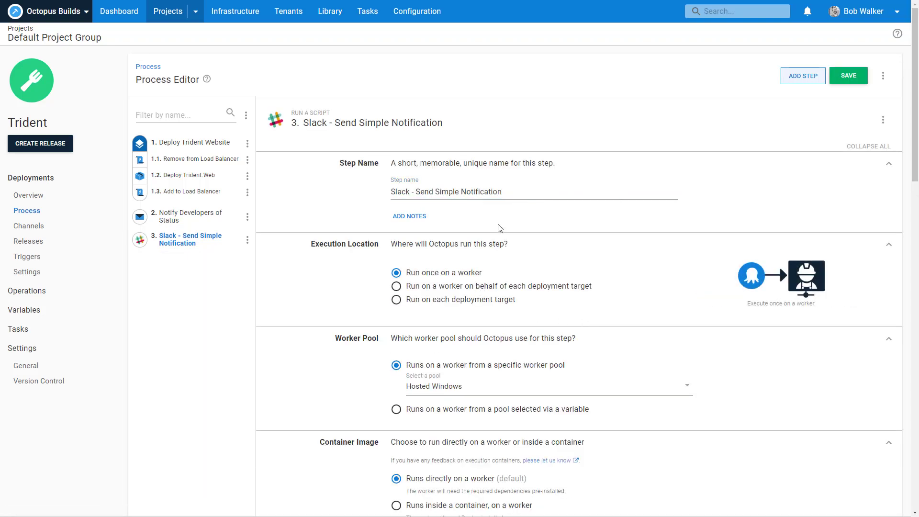
{"action": "left_click_drag", "start_coordinate": [503, 192], "coordinate": [329, 196]}
{"action": "type", "text": "Sen"}
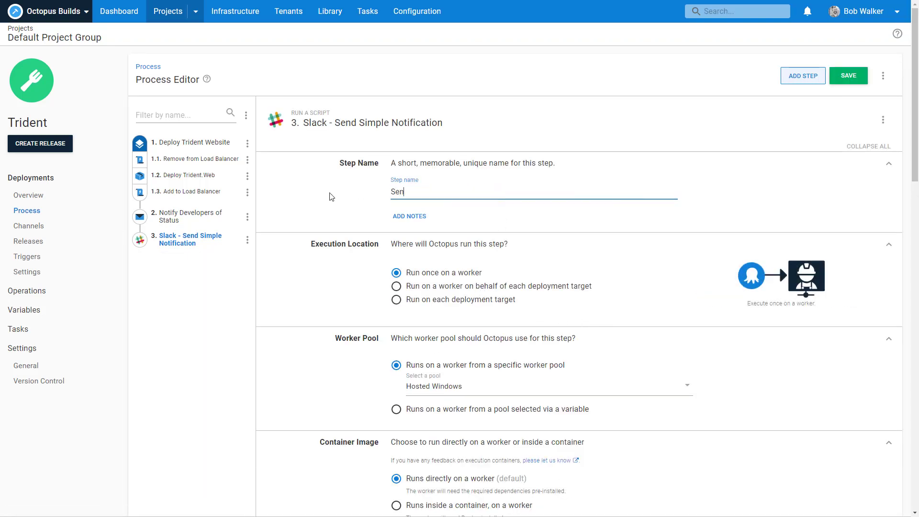
{"action": "type", "text": "d Slack Message on Failure"}
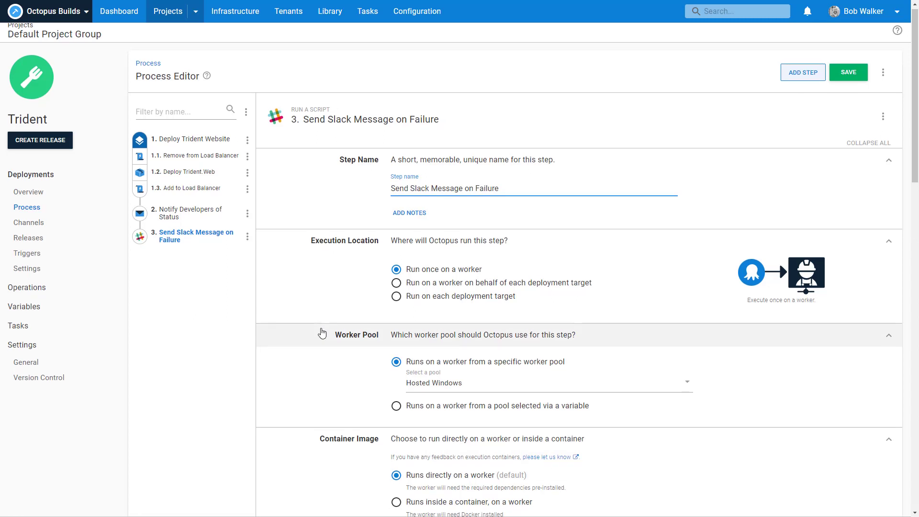
Step: Bind the Slack step's Hook URL to the Notification.Slack.Webhook.Url variable
{"action": "scroll", "coordinate": [331, 311], "scroll_direction": "down", "scroll_amount": 2}
{"action": "scroll", "coordinate": [333, 301], "scroll_direction": "down", "scroll_amount": 5}
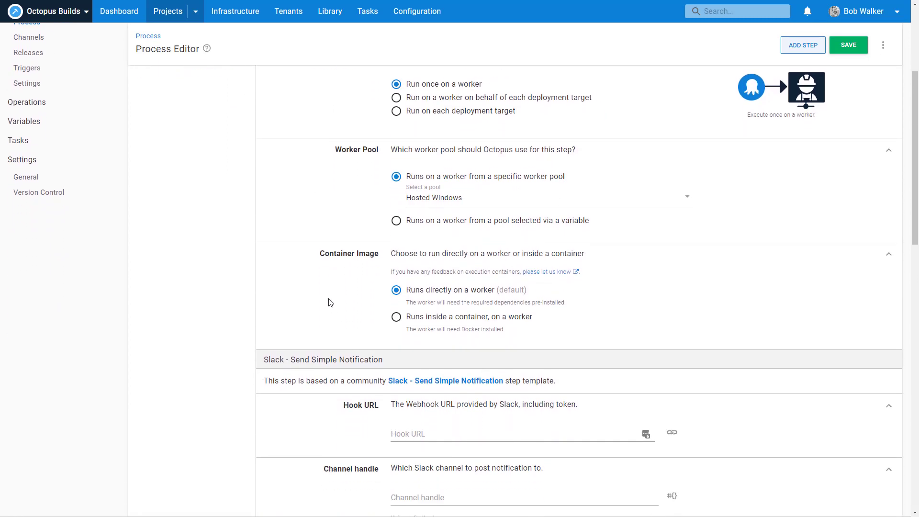
{"action": "left_click", "coordinate": [640, 290]}
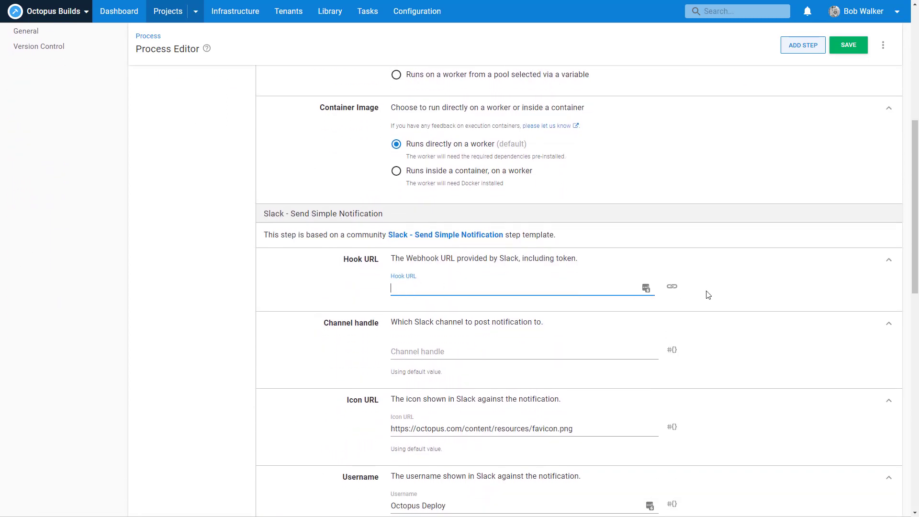
{"action": "left_click", "coordinate": [670, 289]}
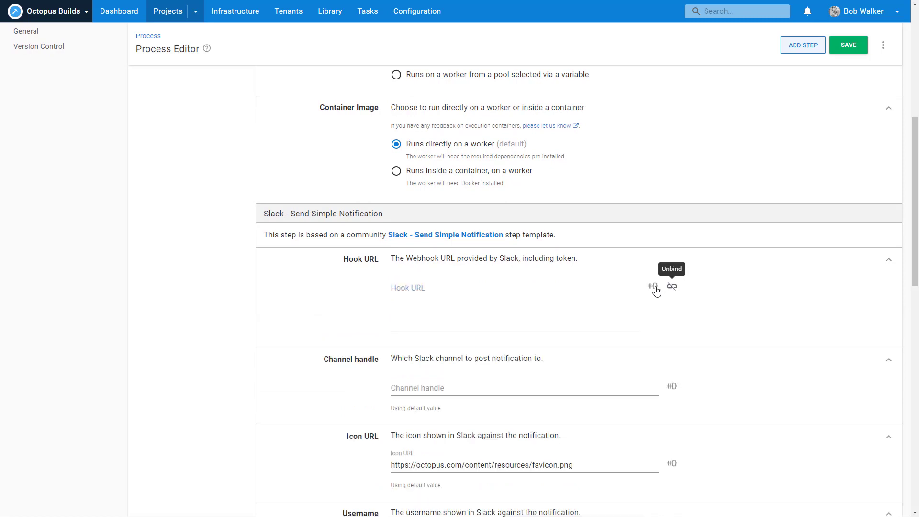
{"action": "left_click", "coordinate": [654, 288]}
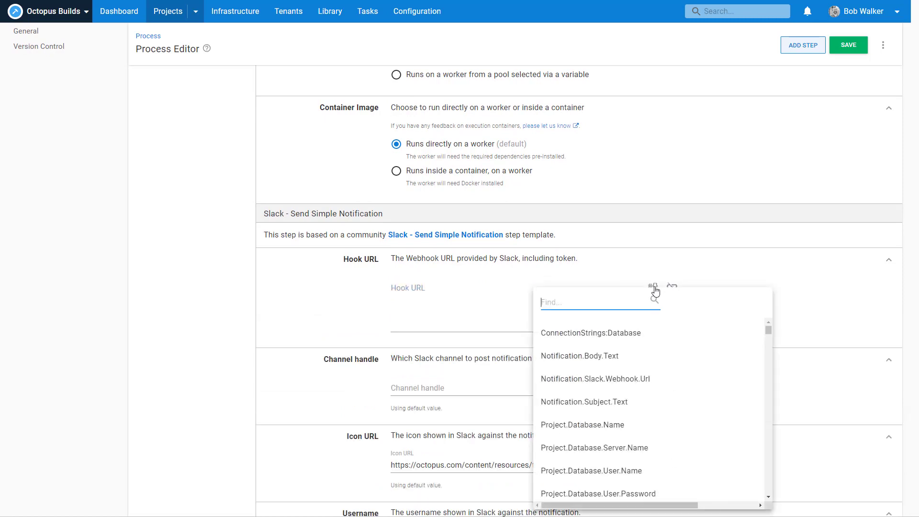
{"action": "left_click", "coordinate": [617, 379]}
Step: Set the channel handle to trident-deployment-notifications and the Slack username to Trident Project in Octopus Deploy
{"action": "scroll", "coordinate": [718, 364], "scroll_direction": "down", "scroll_amount": 1}
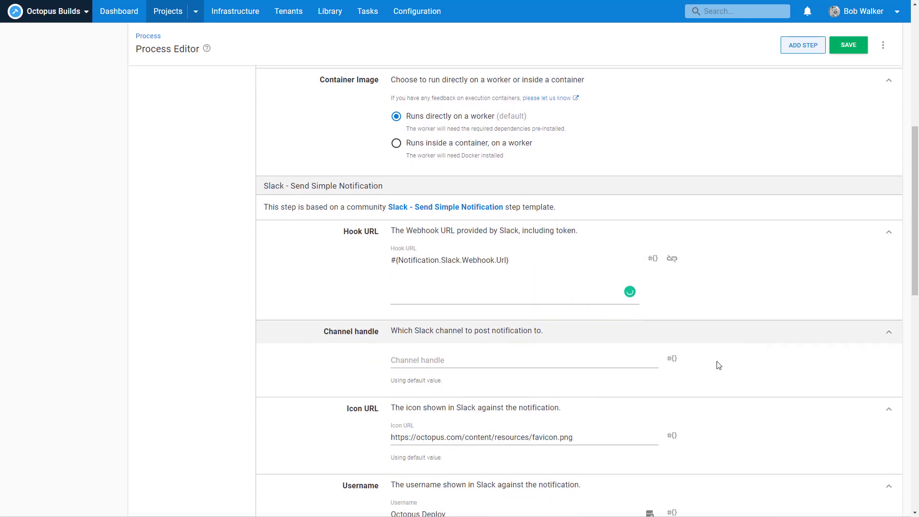
{"action": "left_click", "coordinate": [475, 338]}
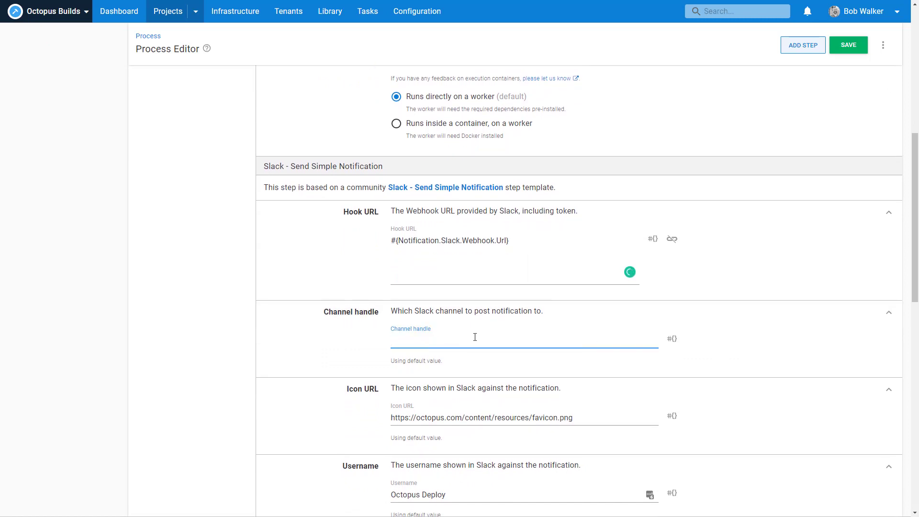
{"action": "type", "text": "trident-deployment-notifications"}
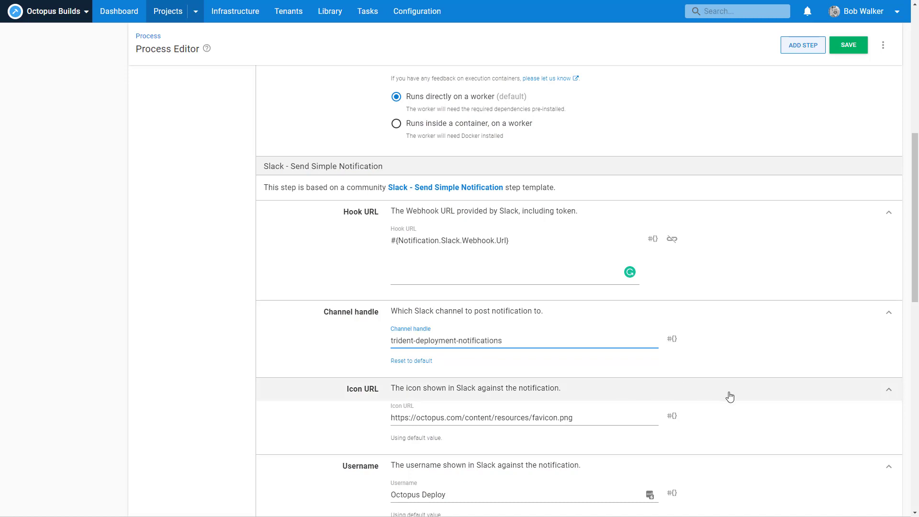
{"action": "scroll", "coordinate": [718, 397], "scroll_direction": "down", "scroll_amount": 1}
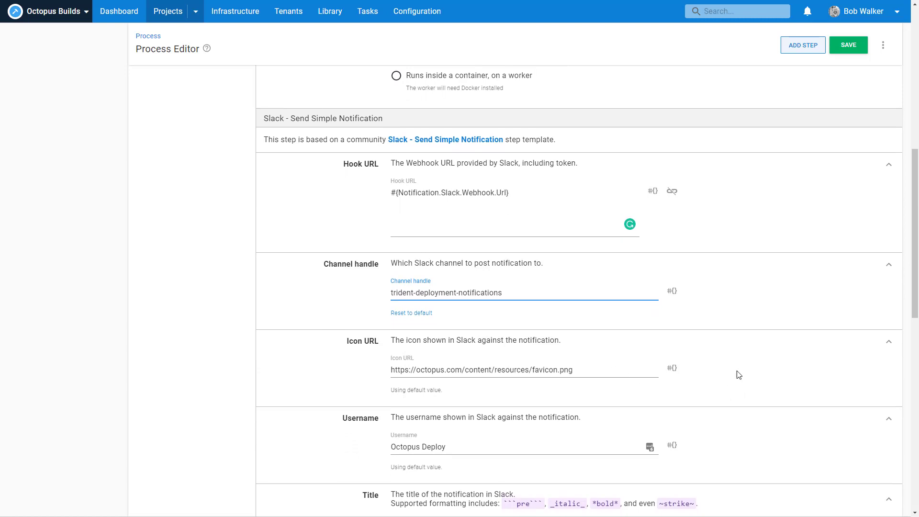
{"action": "scroll", "coordinate": [537, 406], "scroll_direction": "down", "scroll_amount": 2}
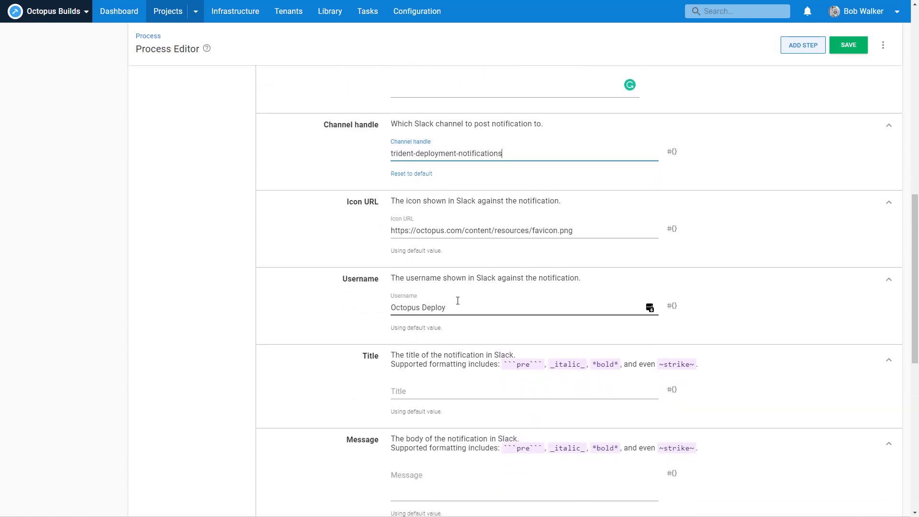
{"action": "left_click", "coordinate": [457, 302]}
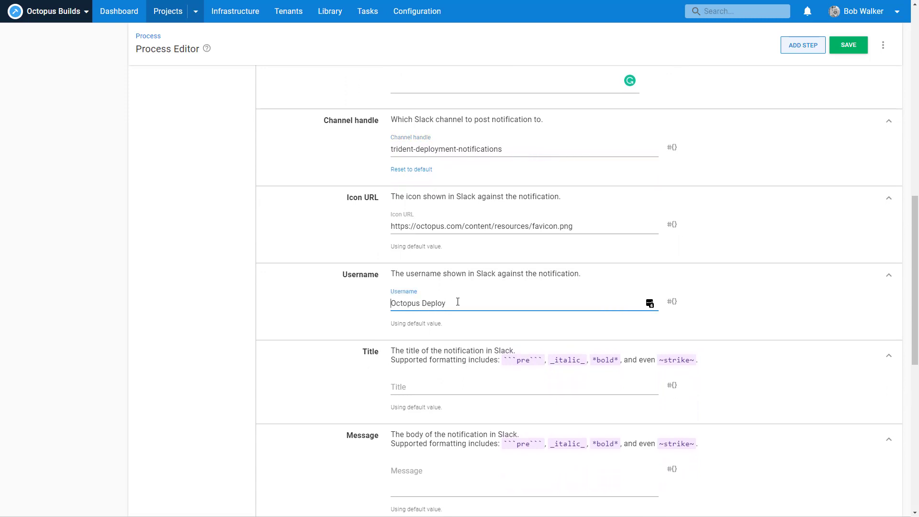
{"action": "type", "text": "Trident Projec"}
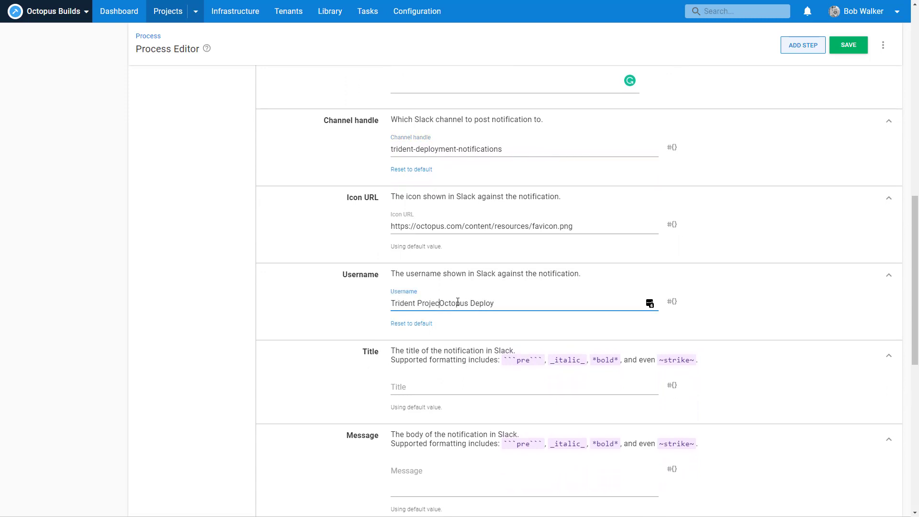
{"action": "type", "text": "t in"}
Step: Insert the Notification.Subject.Text variable as the Slack title and Notification.Body.Text as the message
{"action": "left_click", "coordinate": [493, 384]}
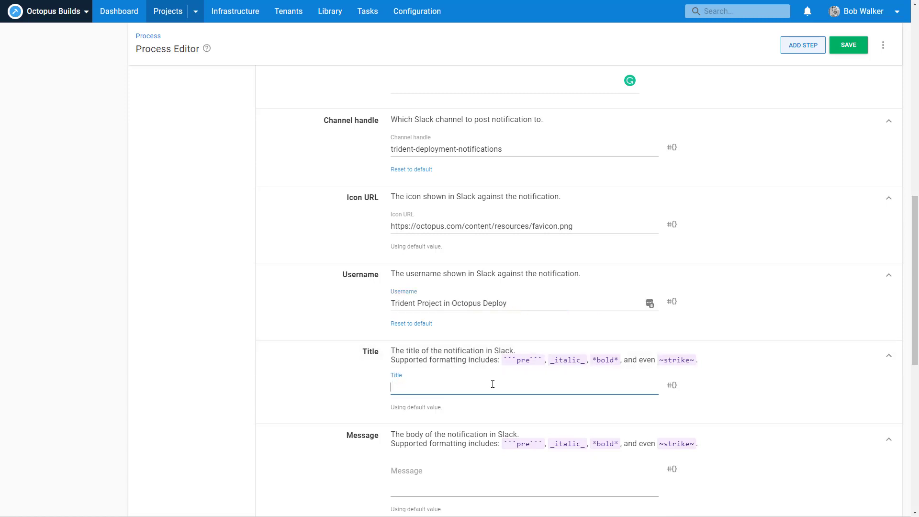
{"action": "left_click", "coordinate": [671, 386]}
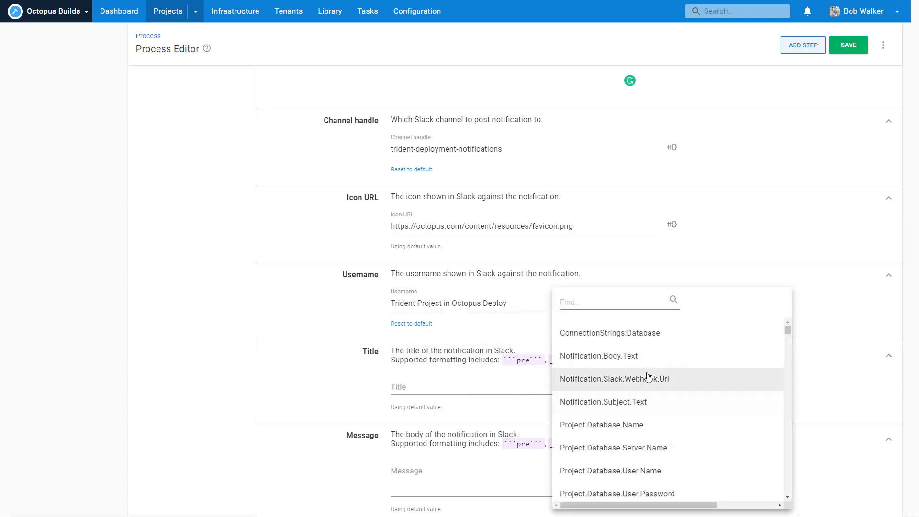
{"action": "left_click", "coordinate": [641, 402]}
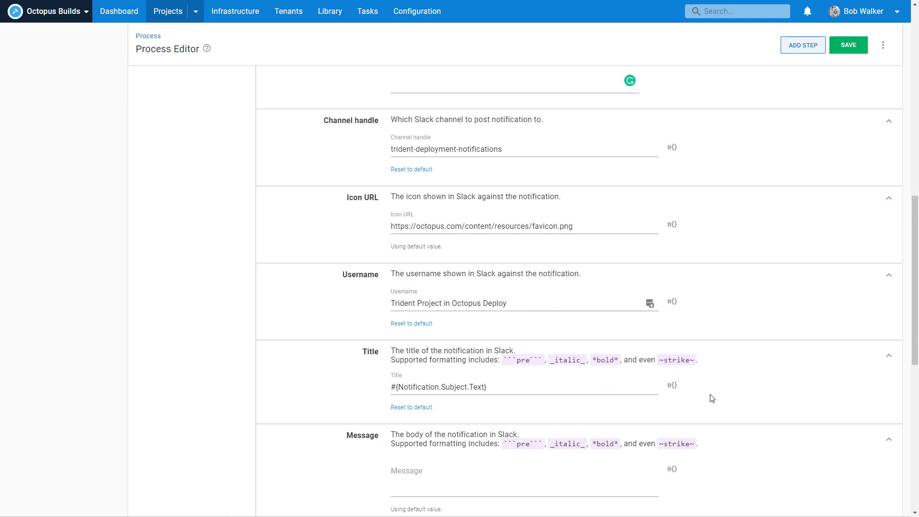
{"action": "scroll", "coordinate": [764, 395], "scroll_direction": "down", "scroll_amount": 1}
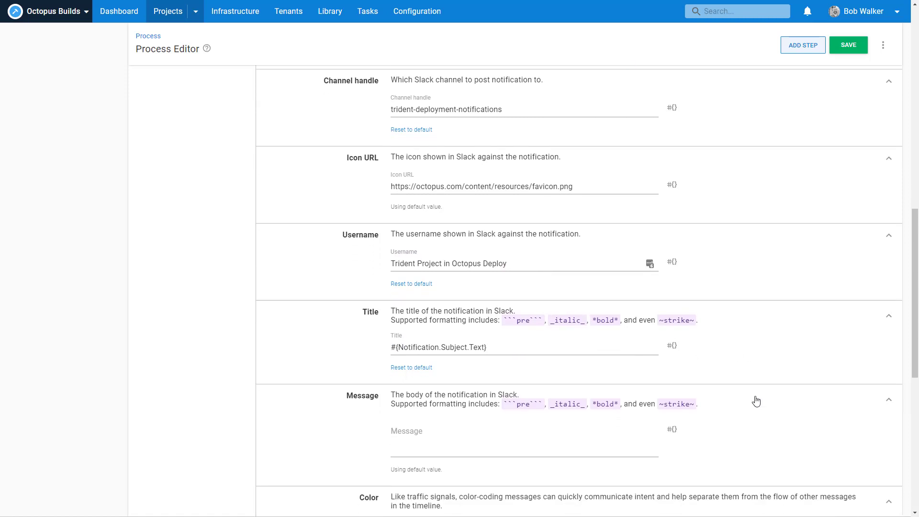
{"action": "left_click", "coordinate": [674, 422]}
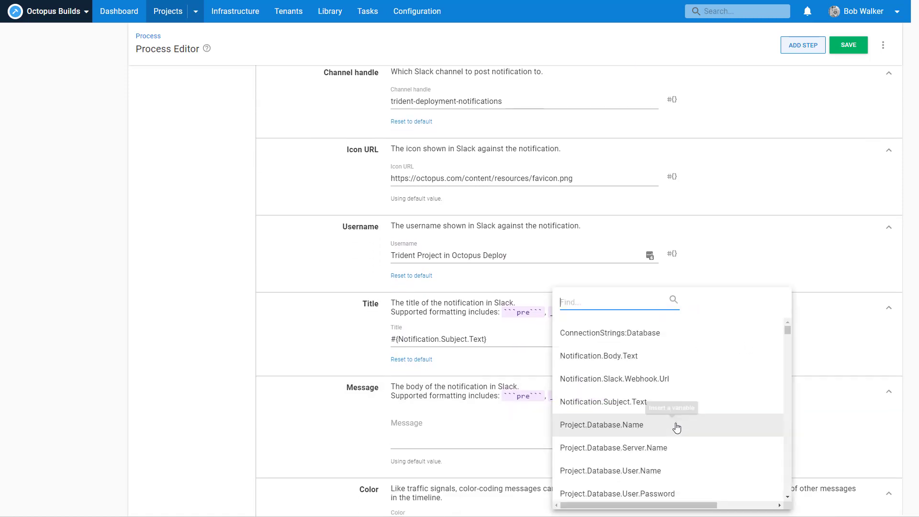
{"action": "left_click", "coordinate": [643, 356]}
Step: Set the Slack notification's color to Red
{"action": "scroll", "coordinate": [757, 398], "scroll_direction": "down", "scroll_amount": 3}
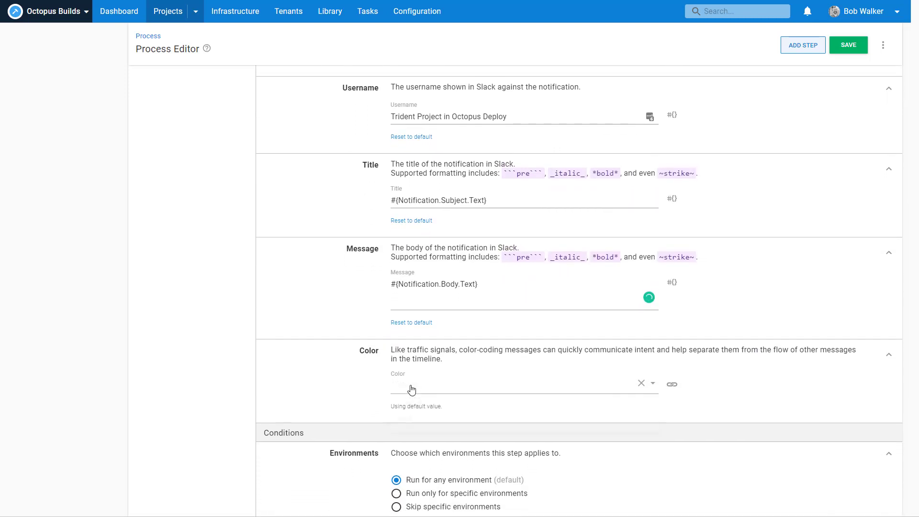
{"action": "left_click", "coordinate": [411, 390]}
{"action": "left_click", "coordinate": [412, 421]}
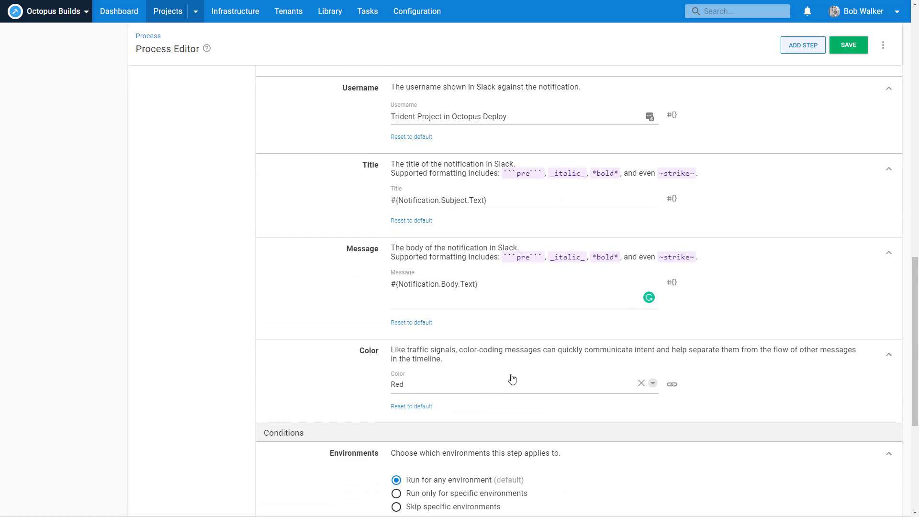
Step: Examine the Notification.Subject.Text value in the Notification library variable set, adjusting the column widths to read it
{"action": "scroll", "coordinate": [717, 379], "scroll_direction": "up", "scroll_amount": 1}
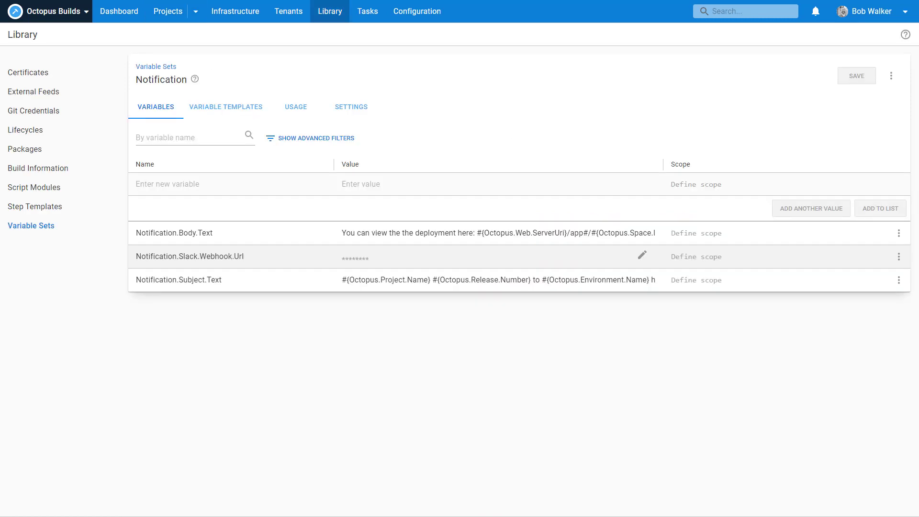
{"action": "left_click", "coordinate": [492, 279]}
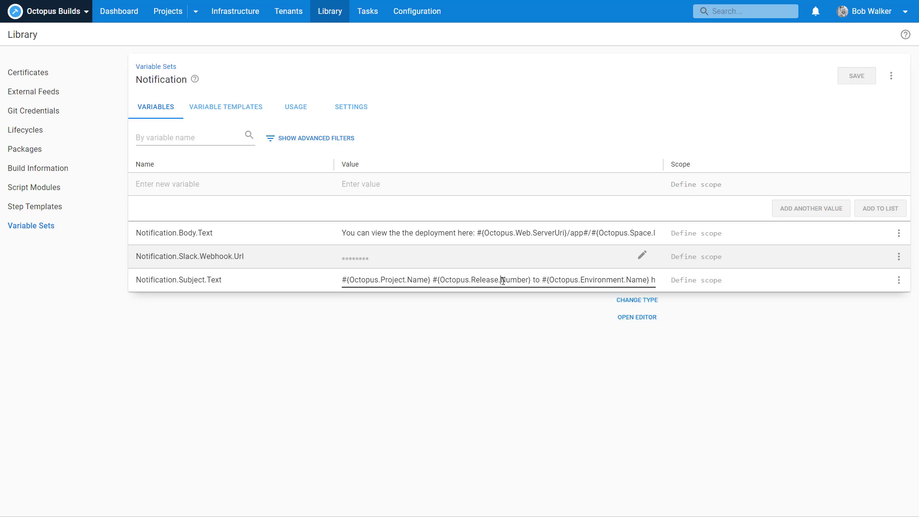
{"action": "left_click_drag", "start_coordinate": [335, 168], "coordinate": [251, 163]}
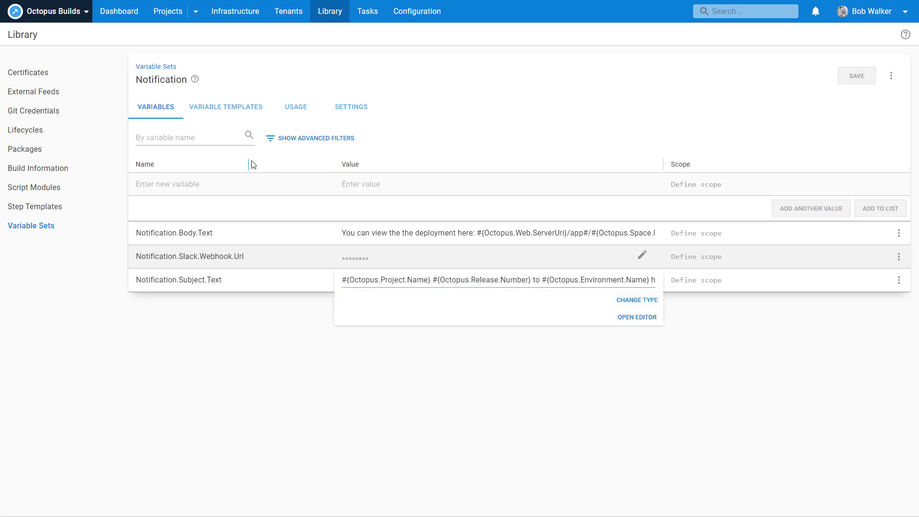
{"action": "left_click_drag", "start_coordinate": [664, 163], "coordinate": [763, 167]}
{"action": "left_click_drag", "start_coordinate": [868, 172], "coordinate": [861, 182]}
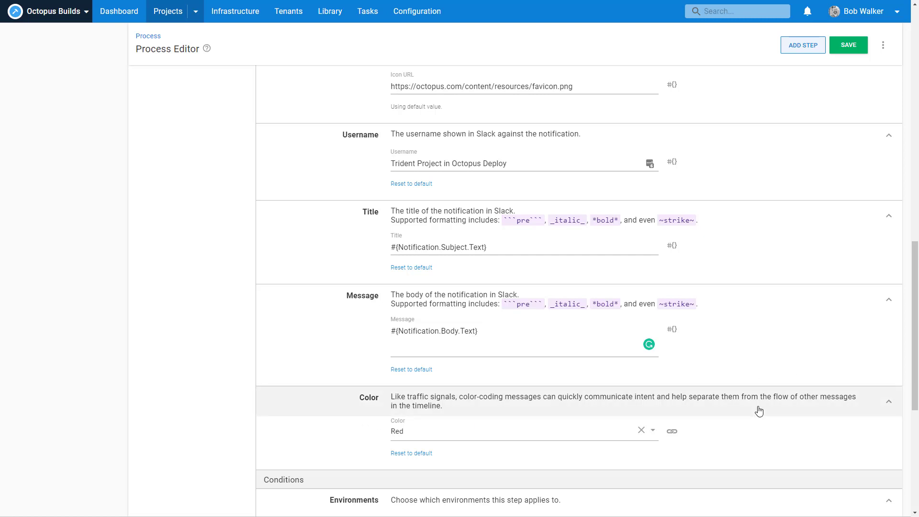
Step: Set the Slack step's run condition to Failure: only run when previous steps fail, and save the process
{"action": "scroll", "coordinate": [758, 411], "scroll_direction": "down", "scroll_amount": 6}
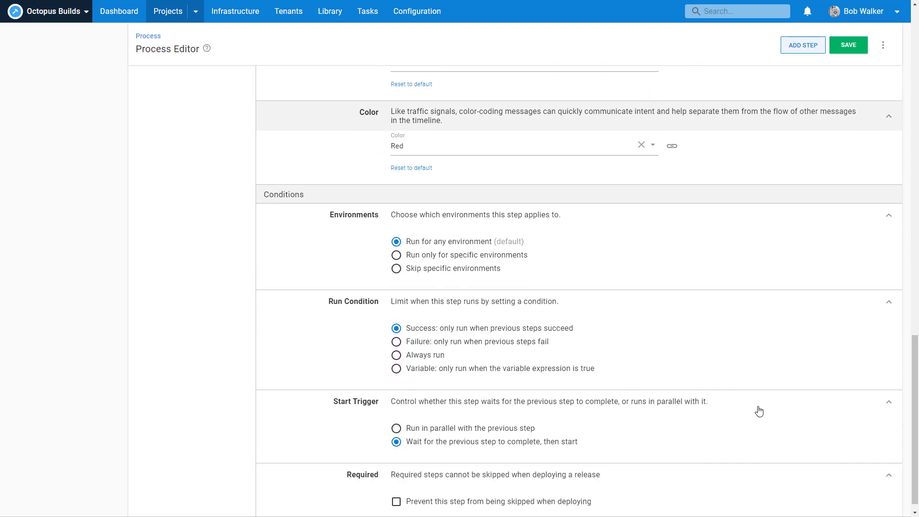
{"action": "left_click", "coordinate": [443, 342]}
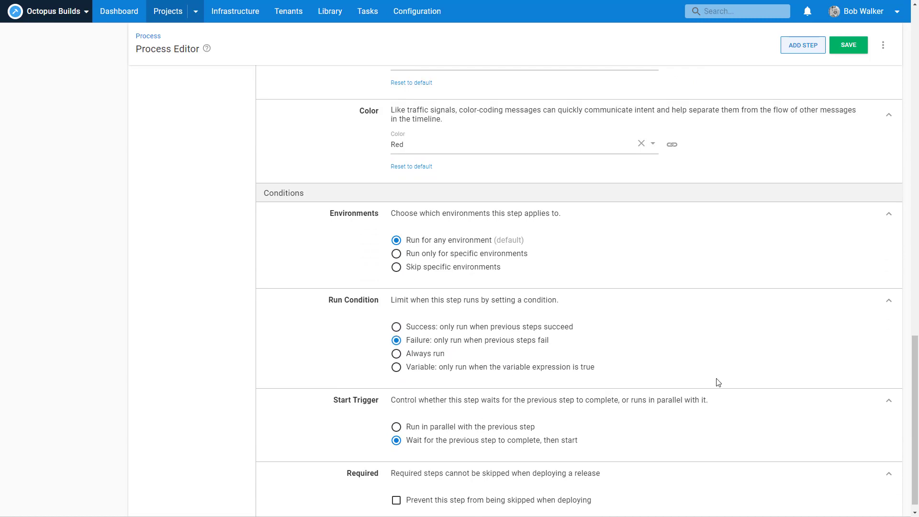
{"action": "scroll", "coordinate": [757, 391], "scroll_direction": "up", "scroll_amount": 20}
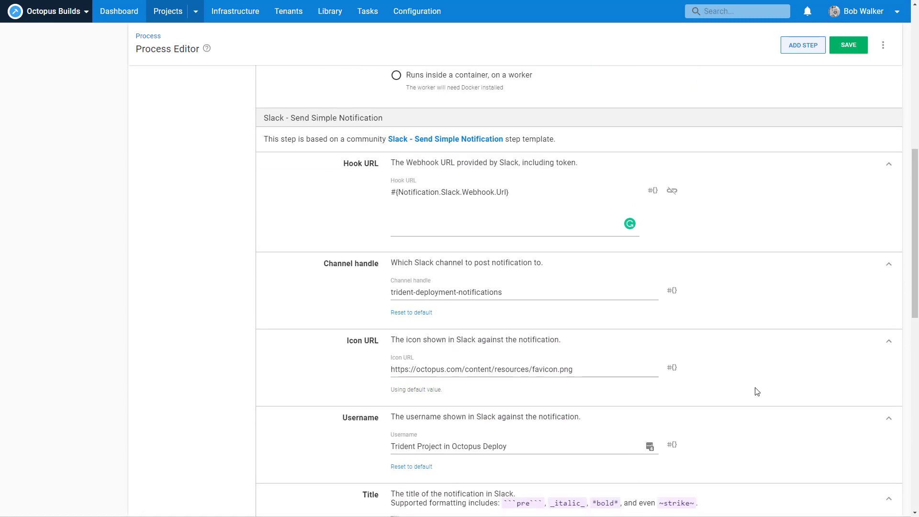
{"action": "left_click", "coordinate": [849, 76]}
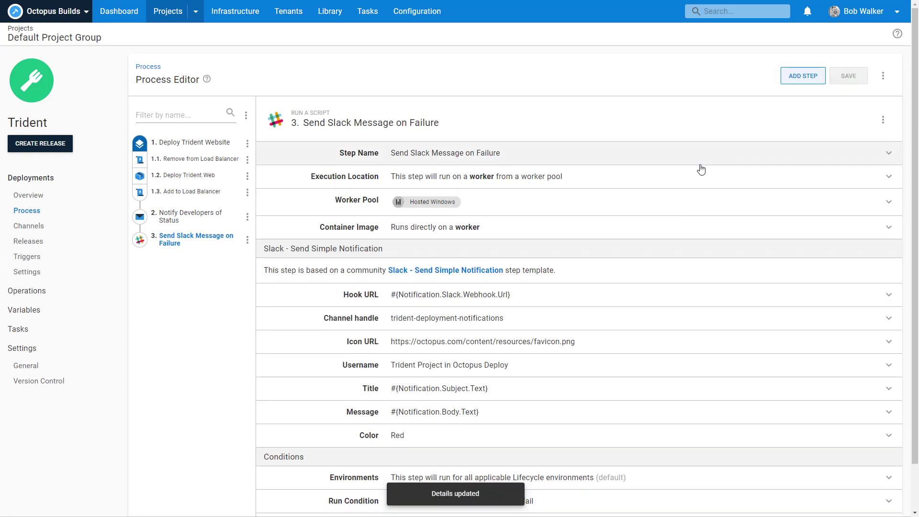
Step: Add the line Exit 1 at the end of the Remove from Load Balancer step's PowerShell script
{"action": "left_click", "coordinate": [185, 162]}
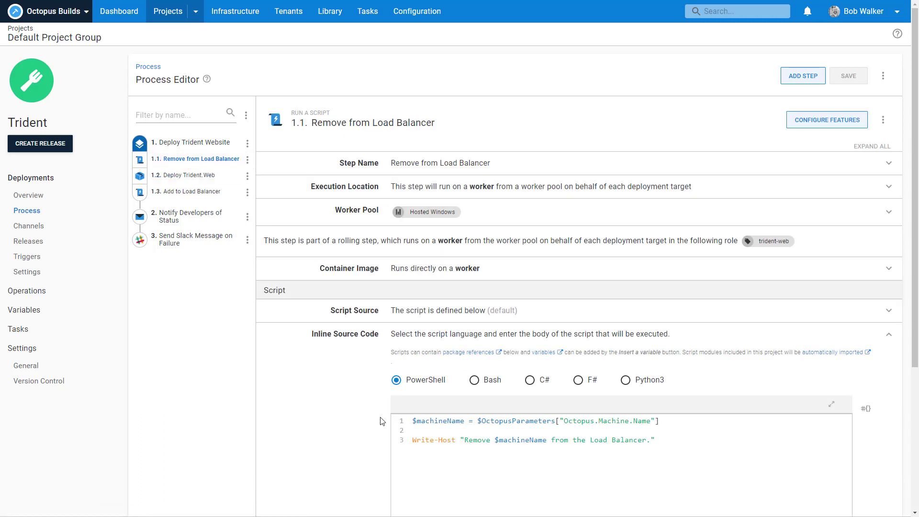
{"action": "left_click", "coordinate": [673, 441]}
{"action": "key", "text": "Return"}
{"action": "key", "text": "Return"}
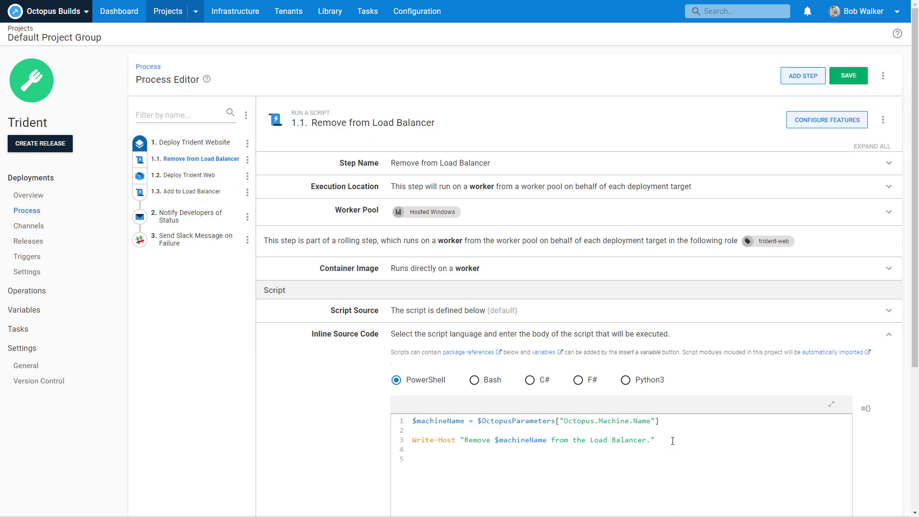
{"action": "type", "text": "Exit 1"}
Step: Add Development to the environments the Remove from Load Balancer step runs in and save the process
{"action": "scroll", "coordinate": [570, 247], "scroll_direction": "down", "scroll_amount": 4}
{"action": "left_click", "coordinate": [628, 455]}
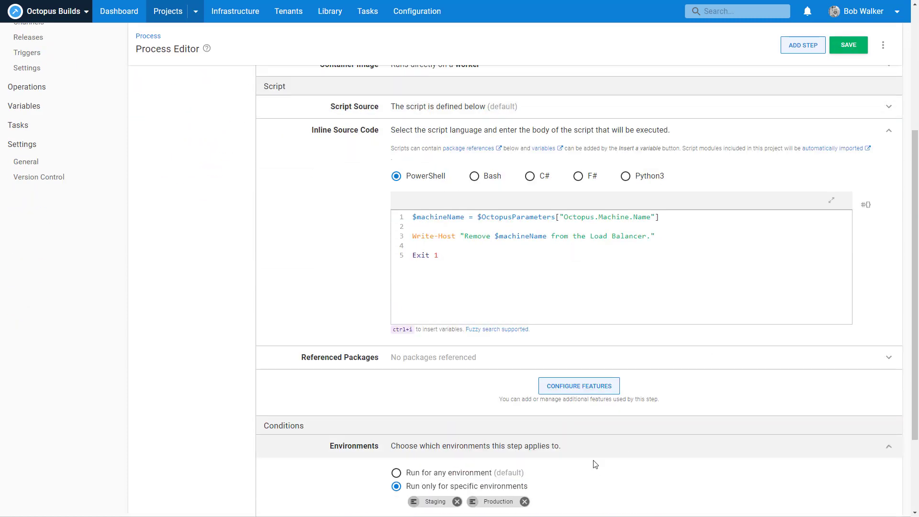
{"action": "scroll", "coordinate": [594, 460], "scroll_direction": "down", "scroll_amount": 2}
{"action": "left_click", "coordinate": [466, 404]}
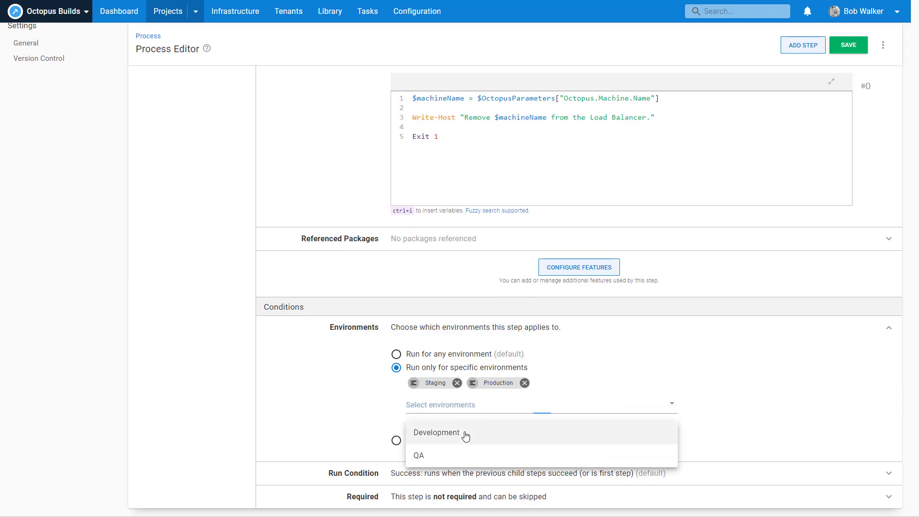
{"action": "left_click", "coordinate": [468, 433]}
{"action": "scroll", "coordinate": [726, 386], "scroll_direction": "up", "scroll_amount": 8}
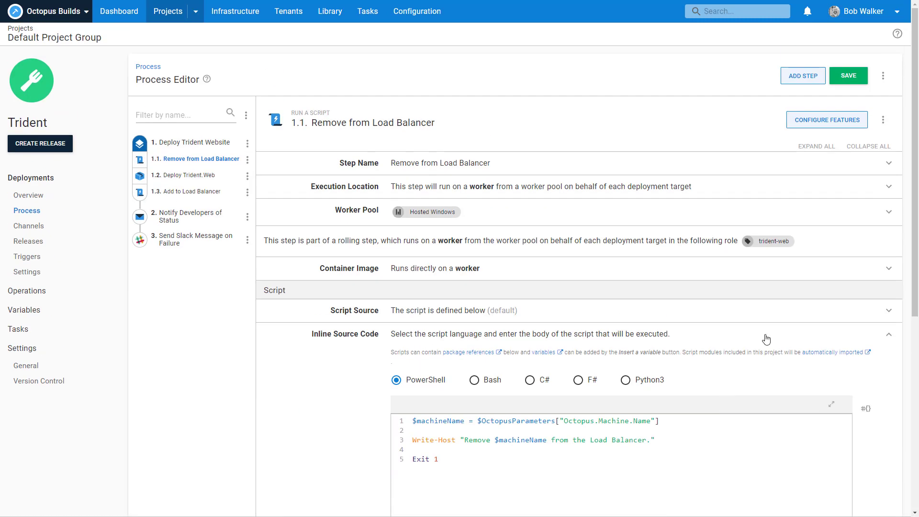
{"action": "left_click", "coordinate": [855, 76]}
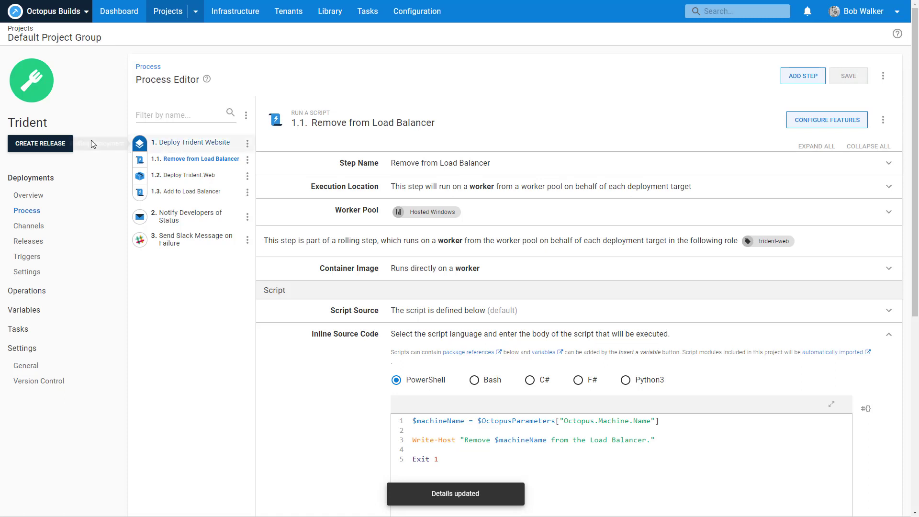
Step: Create Trident release 0.0.6 with the default package version and deploy it to the Development environment
{"action": "left_click", "coordinate": [56, 146]}
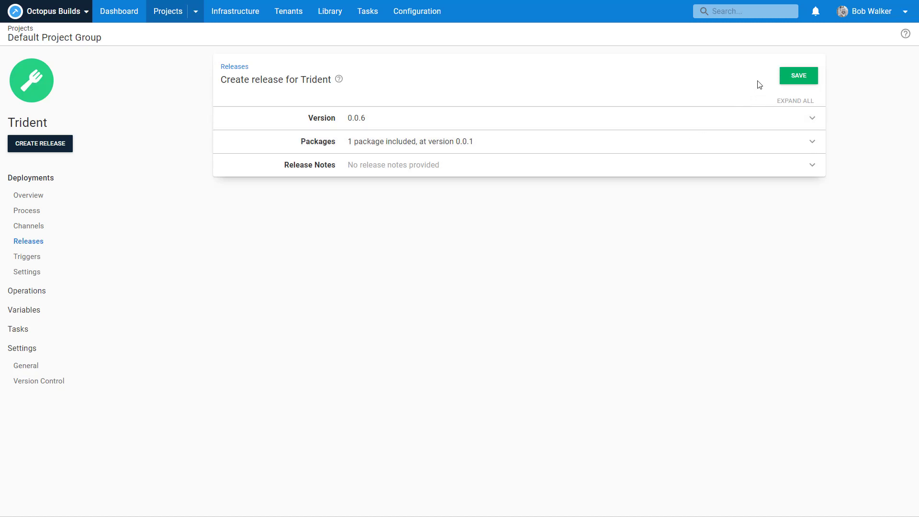
{"action": "left_click", "coordinate": [793, 79]}
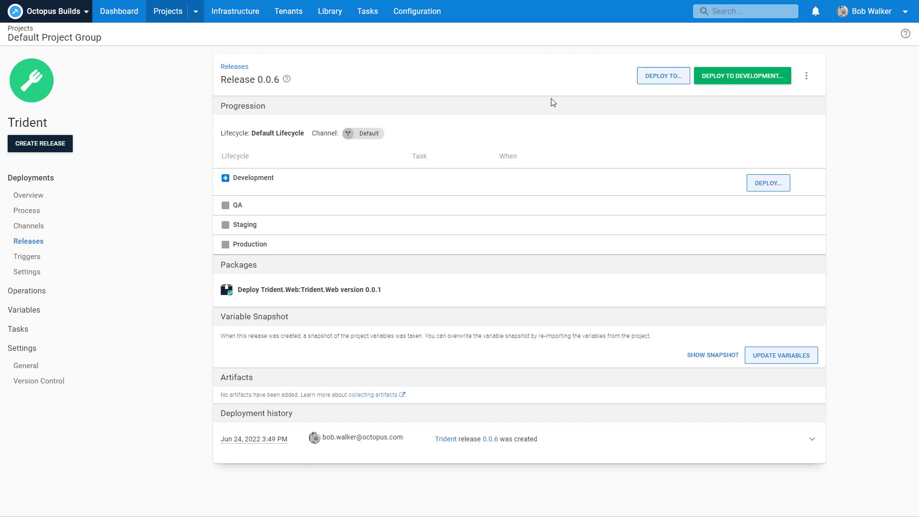
{"action": "left_click", "coordinate": [751, 183]}
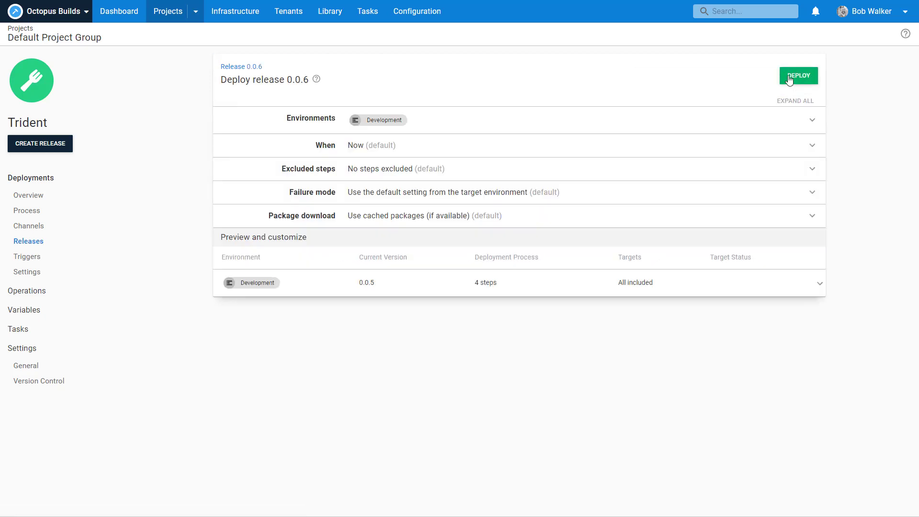
{"action": "left_click", "coordinate": [795, 76]}
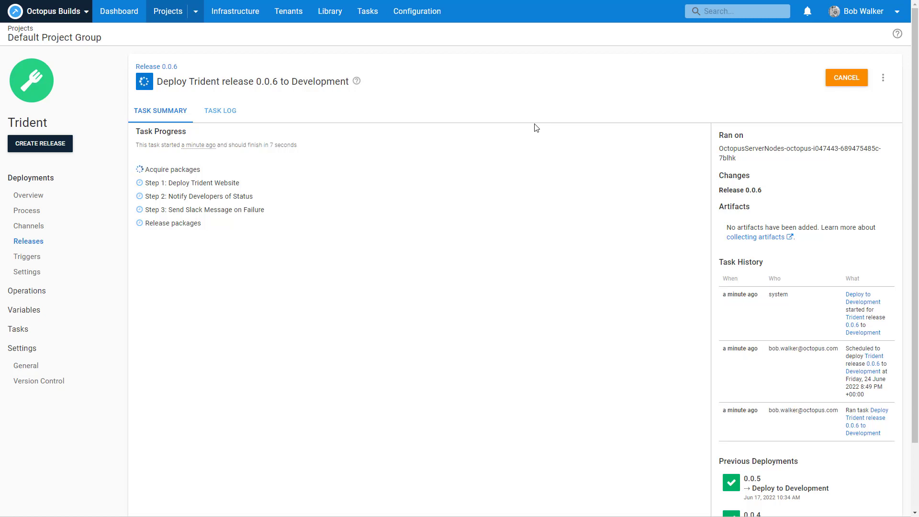
Step: Examine the release 0.0.6 deployment log, including the Slack step's worker entry, and follow the task link in the Slack channel's failure message
{"action": "left_click", "coordinate": [219, 113]}
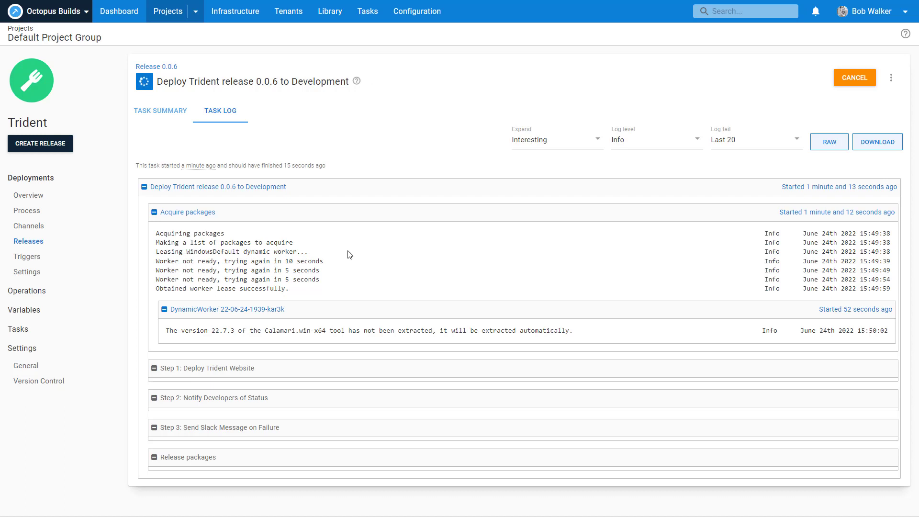
{"action": "left_click", "coordinate": [160, 111]}
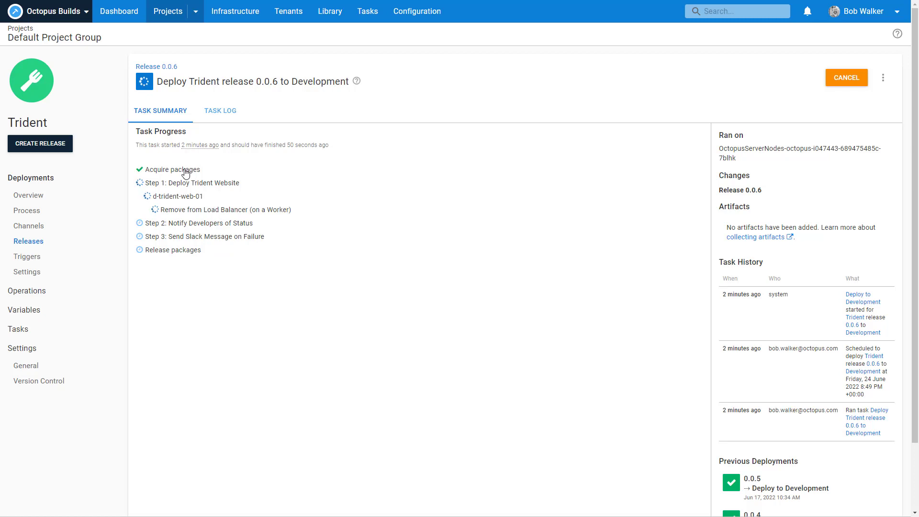
{"action": "left_click", "coordinate": [182, 211]}
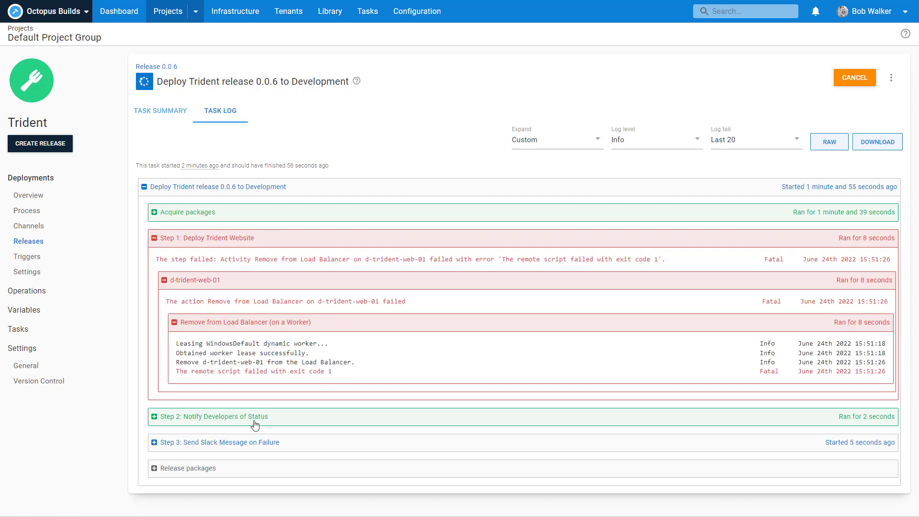
{"action": "left_click", "coordinate": [252, 443]}
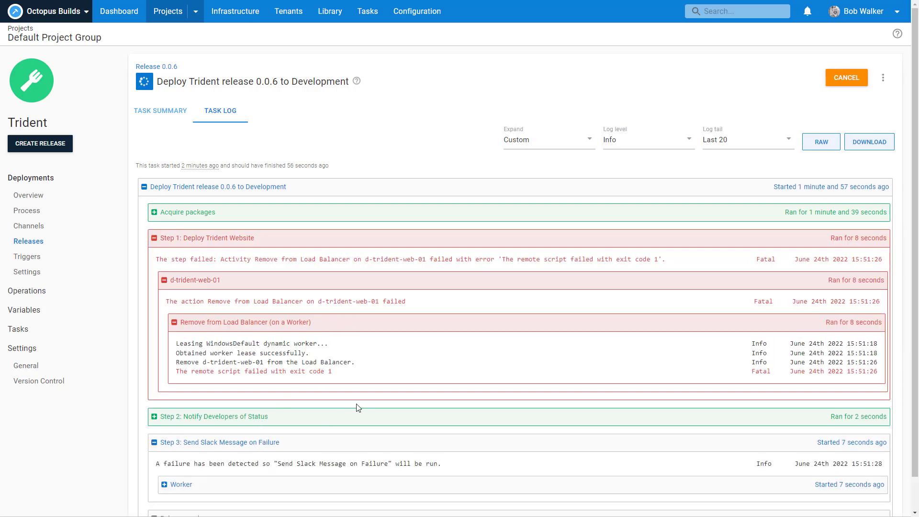
{"action": "left_click", "coordinate": [304, 489]}
{"action": "scroll", "coordinate": [390, 410], "scroll_direction": "down", "scroll_amount": 2}
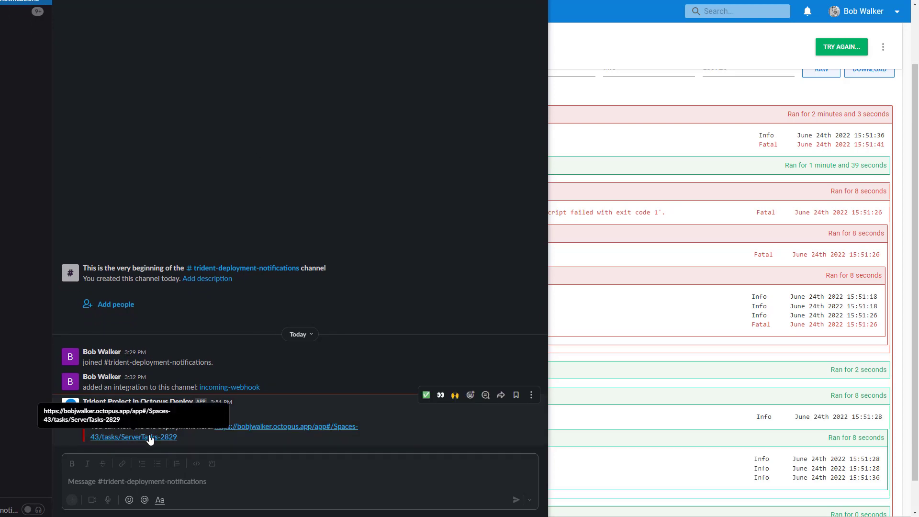
{"action": "left_click", "coordinate": [150, 437]}
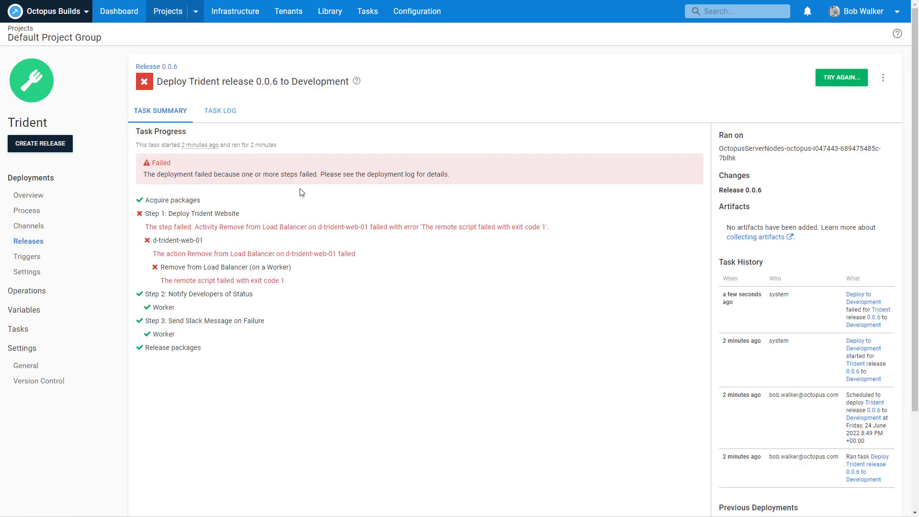
Step: Delete the Exit 1 line from the Remove from Load Balancer step's PowerShell script
{"action": "left_click", "coordinate": [44, 216]}
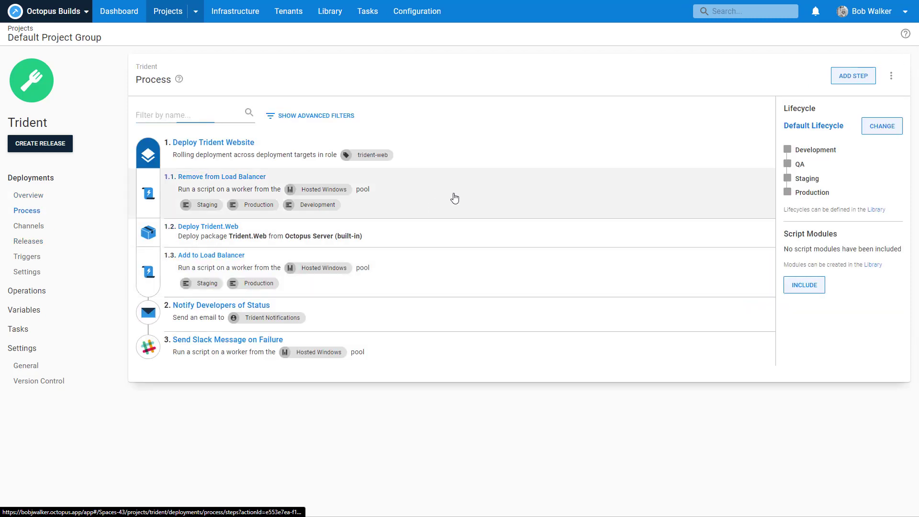
{"action": "left_click", "coordinate": [452, 199]}
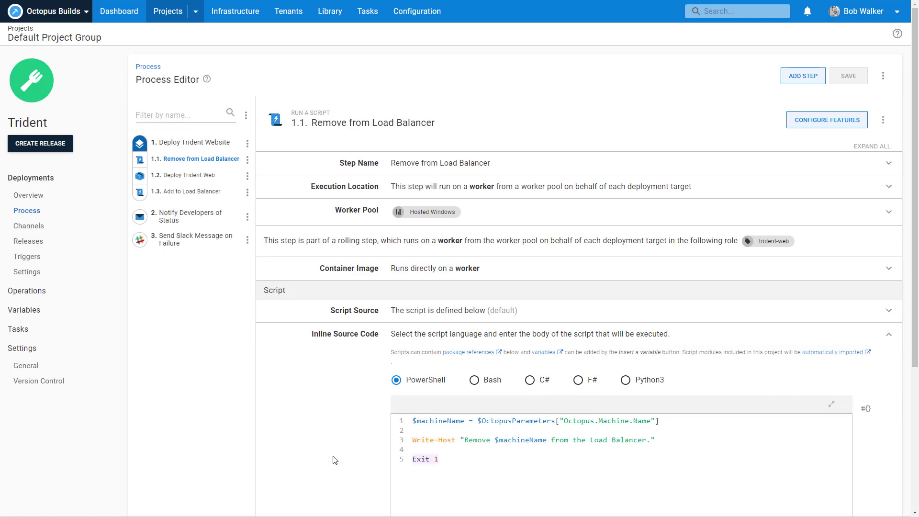
{"action": "key", "text": "BackSpace"}
{"action": "key", "text": "BackSpace"}
{"action": "key", "text": "BackSpace"}
{"action": "key", "text": "BackSpace"}
{"action": "key", "text": "BackSpace"}
{"action": "key", "text": "BackSpace"}
{"action": "key", "text": "BackSpace"}
{"action": "key", "text": "BackSpace"}
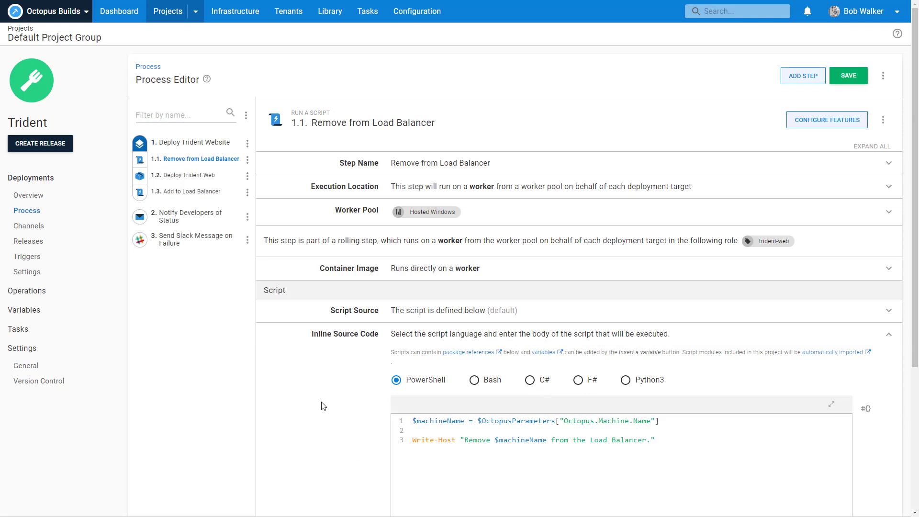
Step: Remove Development from the environments the Remove from Load Balancer step runs in and save the process
{"action": "scroll", "coordinate": [322, 402], "scroll_direction": "down", "scroll_amount": 4}
{"action": "left_click", "coordinate": [429, 444]}
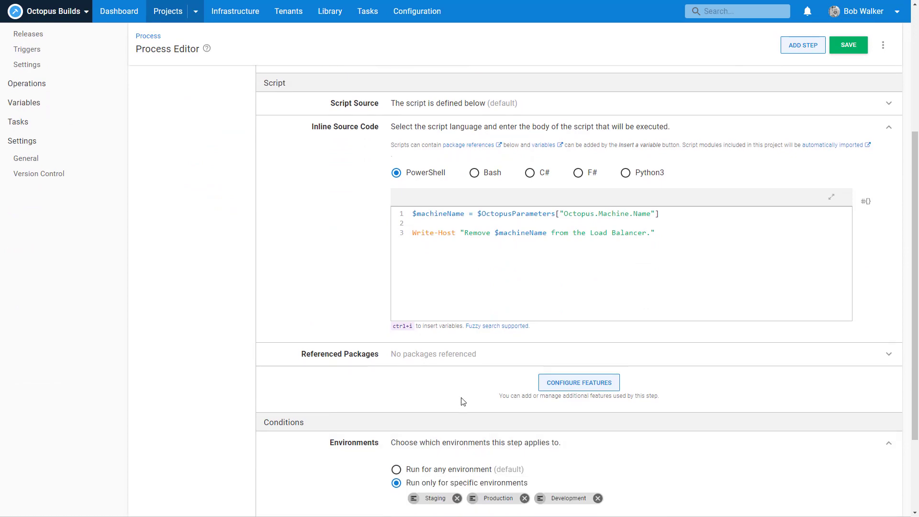
{"action": "scroll", "coordinate": [581, 369], "scroll_direction": "down", "scroll_amount": 2}
{"action": "left_click", "coordinate": [597, 383]}
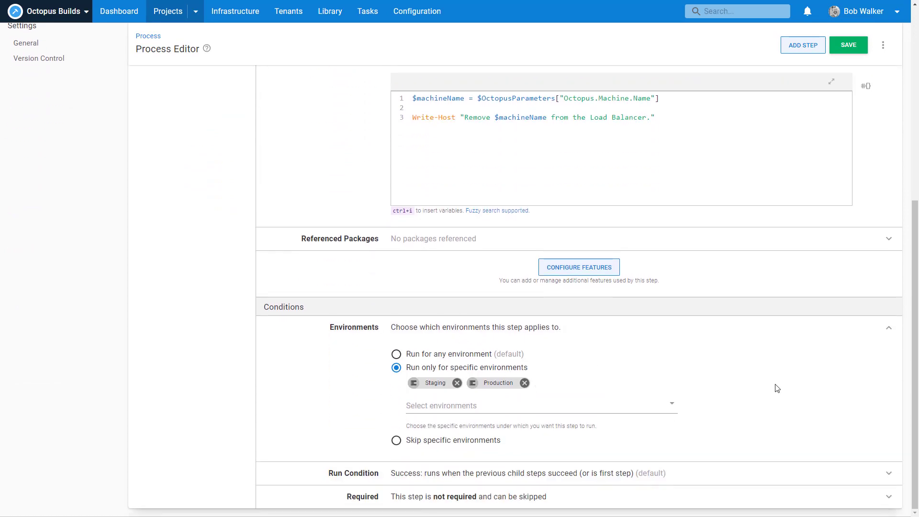
{"action": "scroll", "coordinate": [777, 388], "scroll_direction": "up", "scroll_amount": 7}
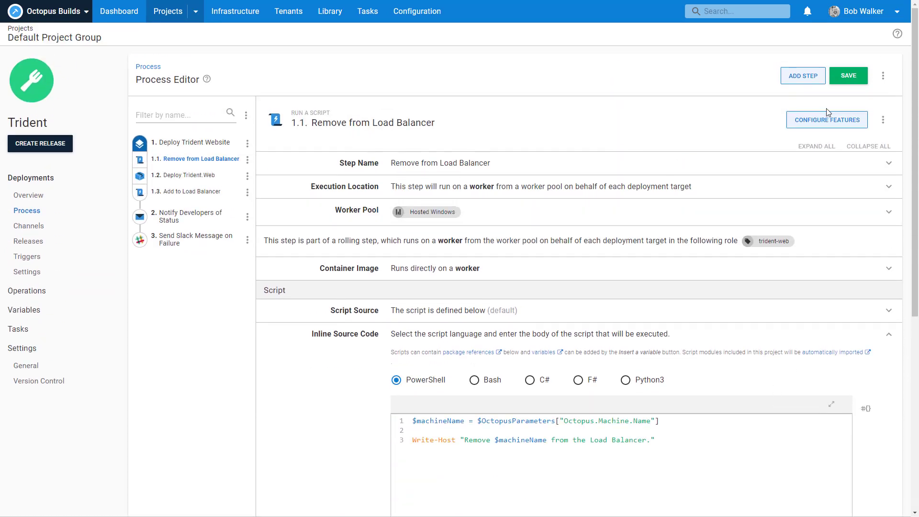
{"action": "left_click", "coordinate": [848, 79]}
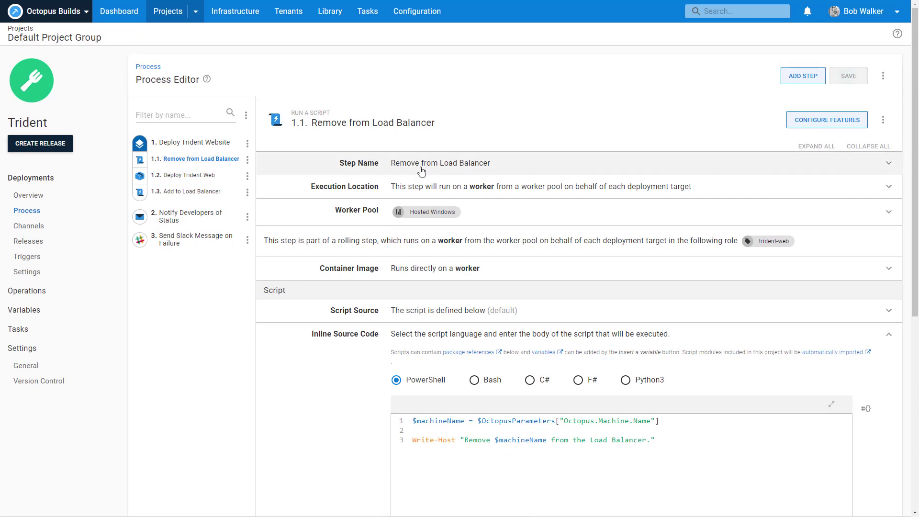
Step: Prevent progression of release 0.0.6, giving the reason "This was a test release for a new process"
{"action": "left_click", "coordinate": [25, 244]}
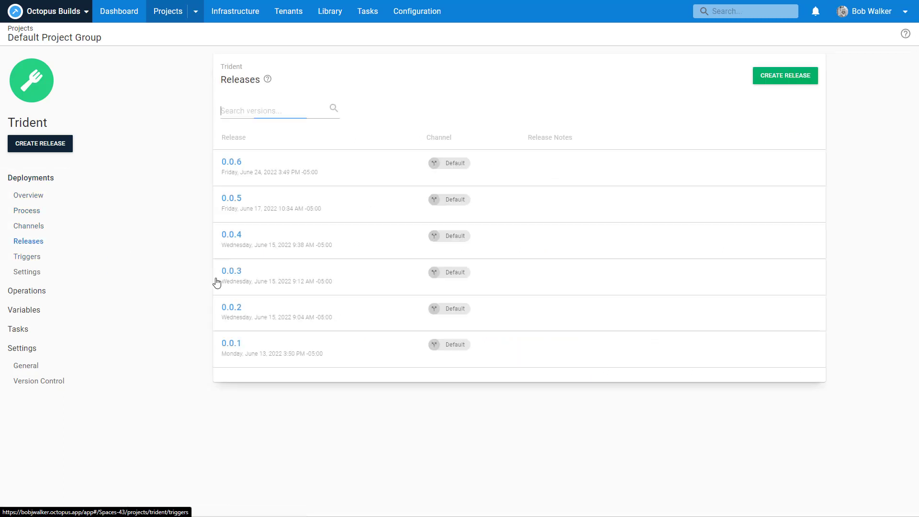
{"action": "left_click", "coordinate": [316, 175]}
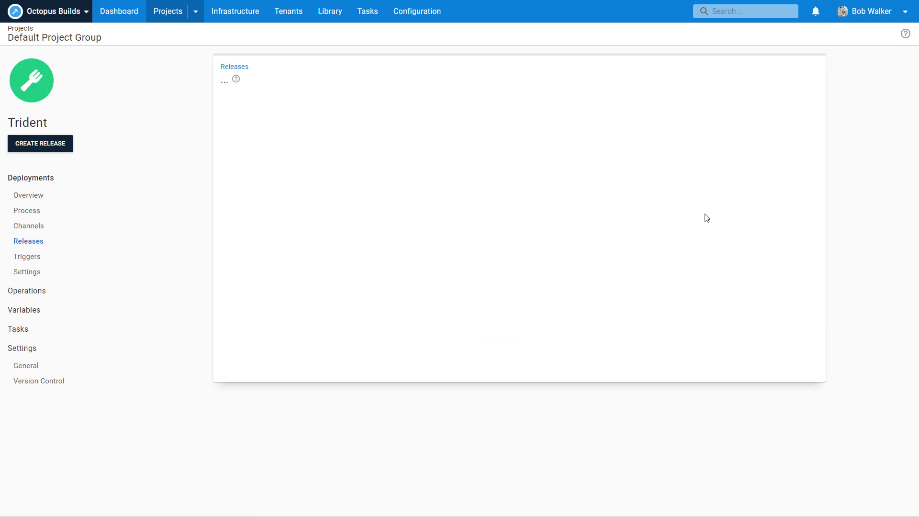
{"action": "left_click", "coordinate": [803, 76]}
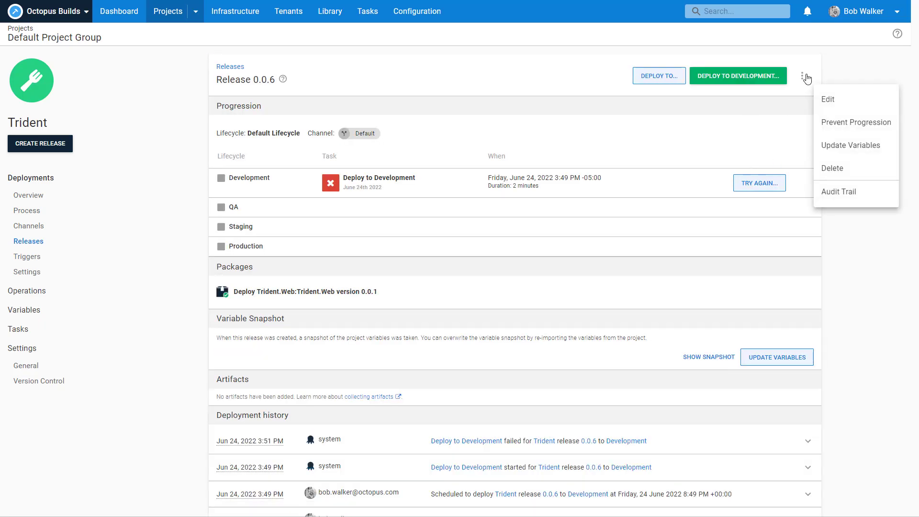
{"action": "left_click", "coordinate": [846, 127]}
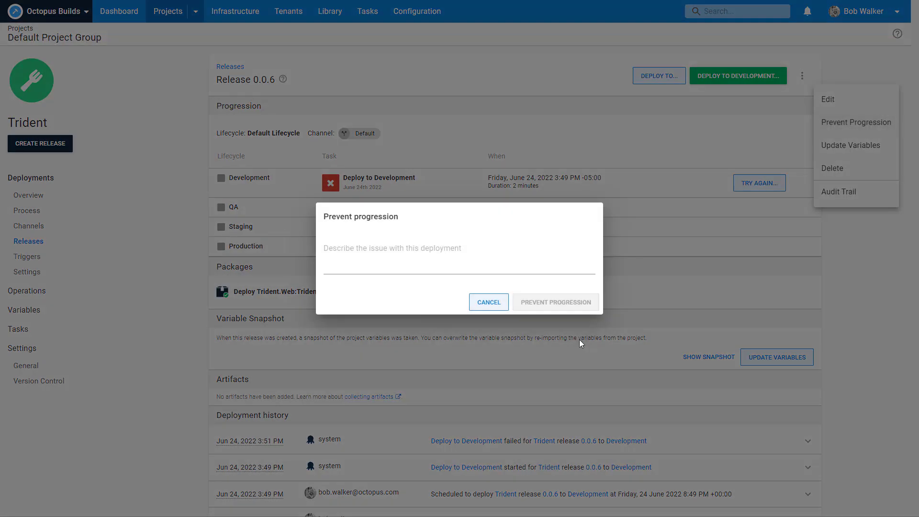
{"action": "type", "text": "Thi"}
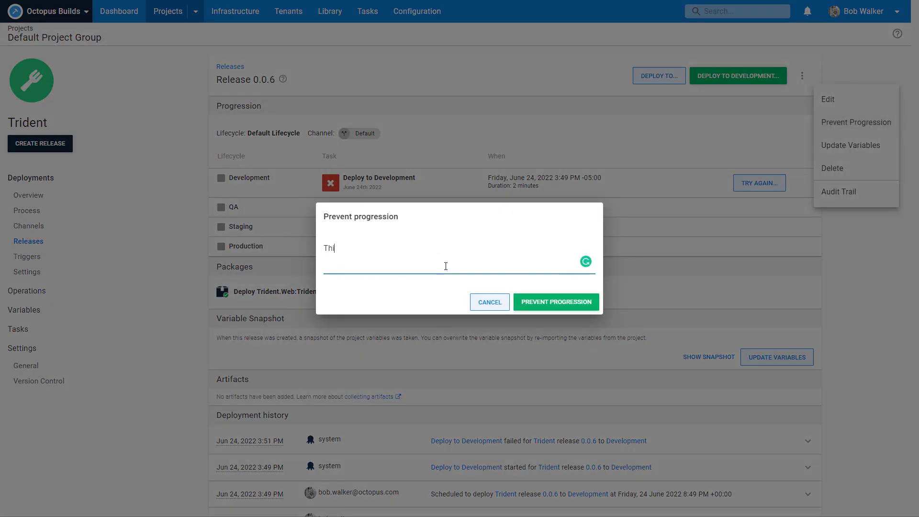
{"action": "type", "text": "s was a test release for a new process"}
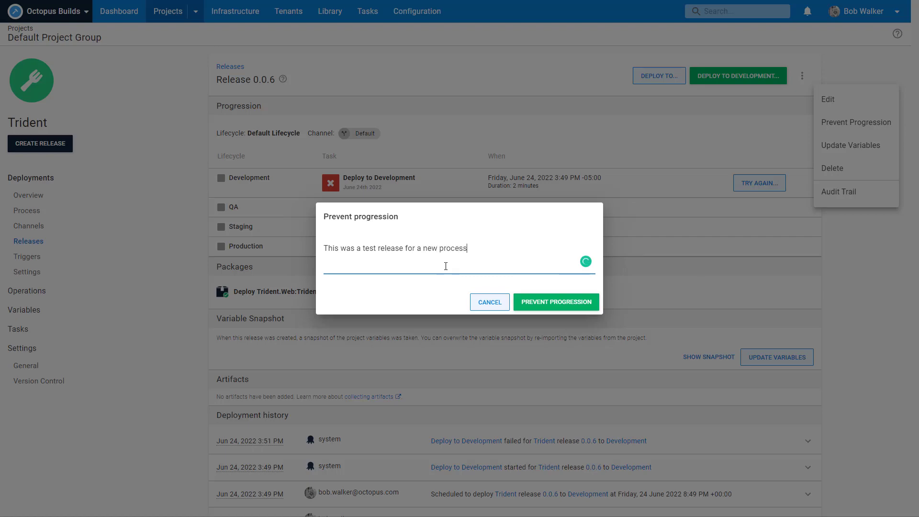
{"action": "left_click", "coordinate": [555, 302]}
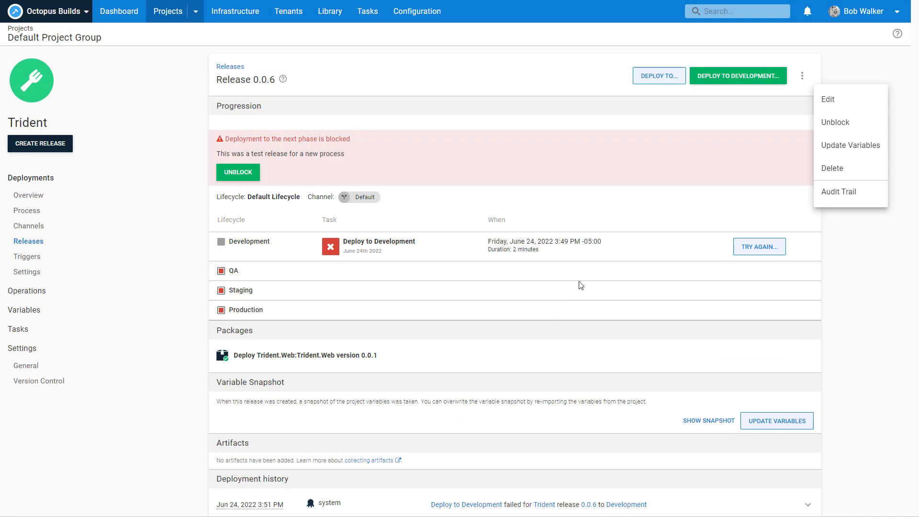
{"action": "left_click", "coordinate": [662, 225]}
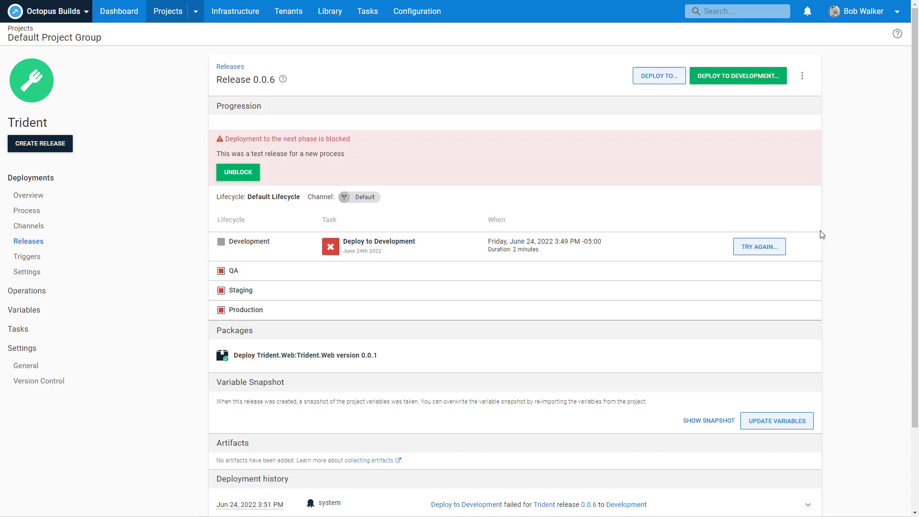
Step: Check the Trident process overview, create release 0.0.7 and deploy it to the Development environment
{"action": "left_click", "coordinate": [95, 215]}
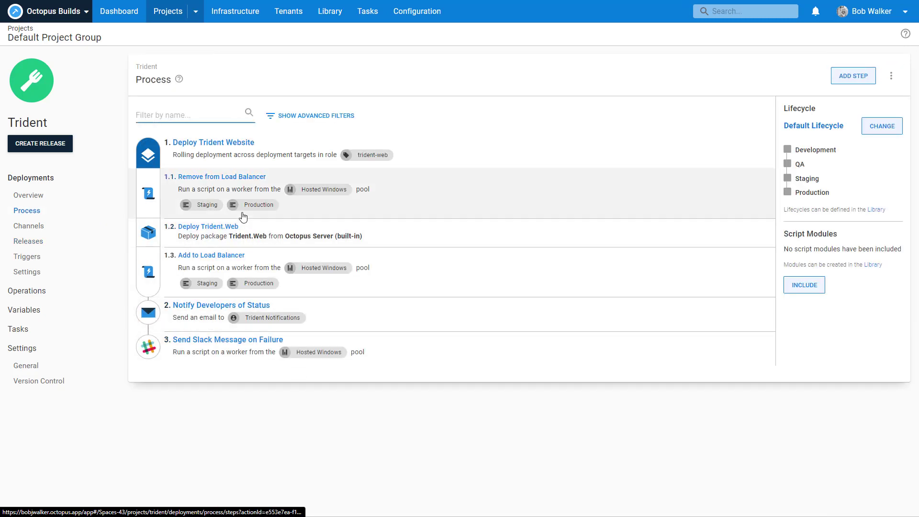
{"action": "left_click", "coordinate": [41, 144]}
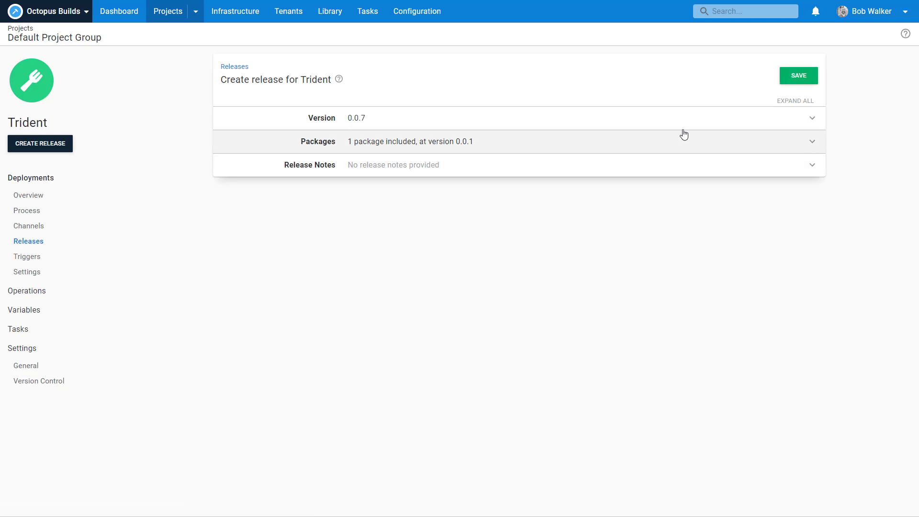
{"action": "left_click", "coordinate": [808, 76]}
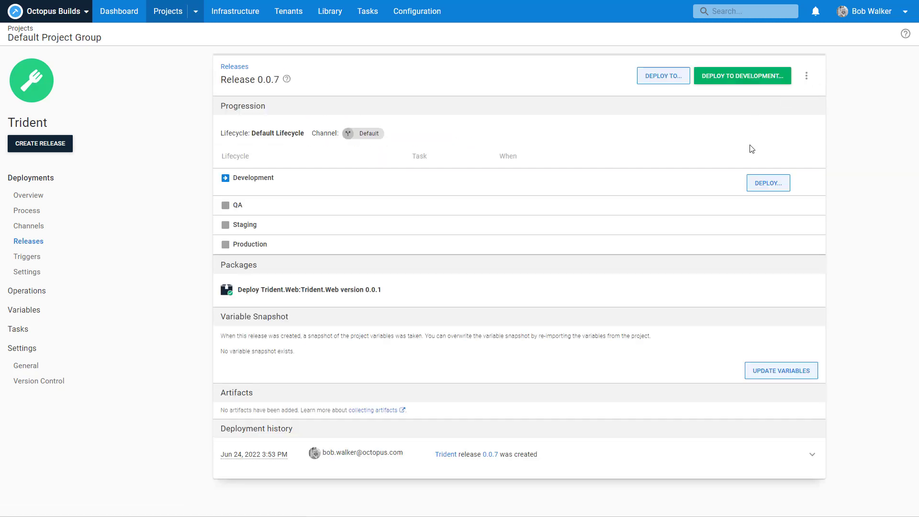
{"action": "left_click", "coordinate": [761, 186]}
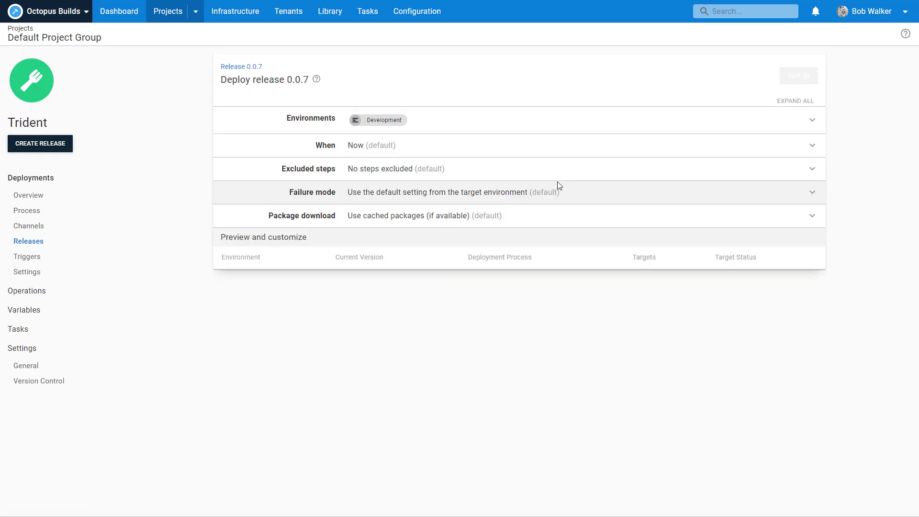
{"action": "left_click", "coordinate": [807, 80]}
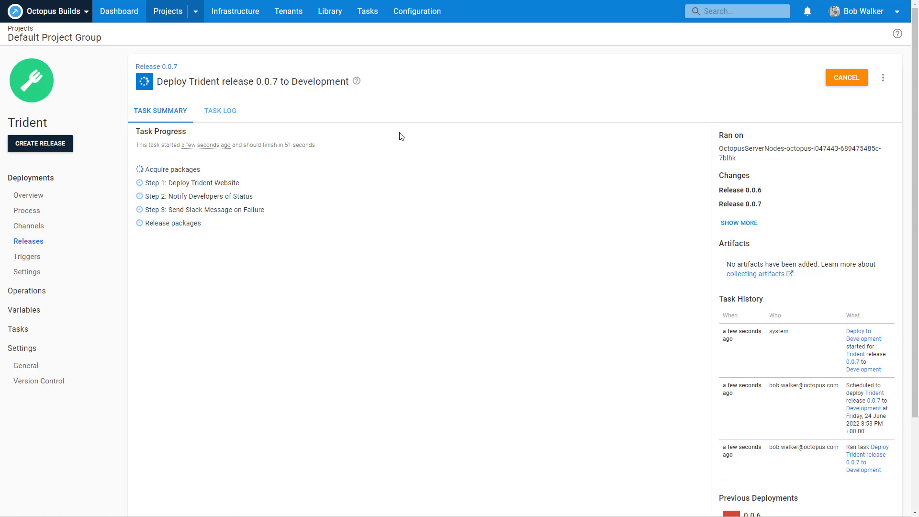
Step: Examine the release 0.0.7 deployment log down to the Trident.Web package upload, and return to the task summary
{"action": "left_click", "coordinate": [190, 182]}
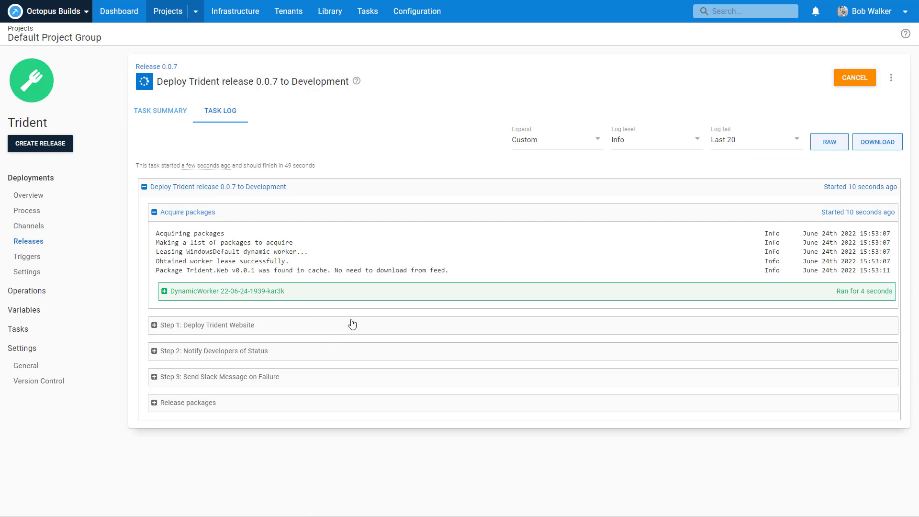
{"action": "left_click", "coordinate": [309, 290]}
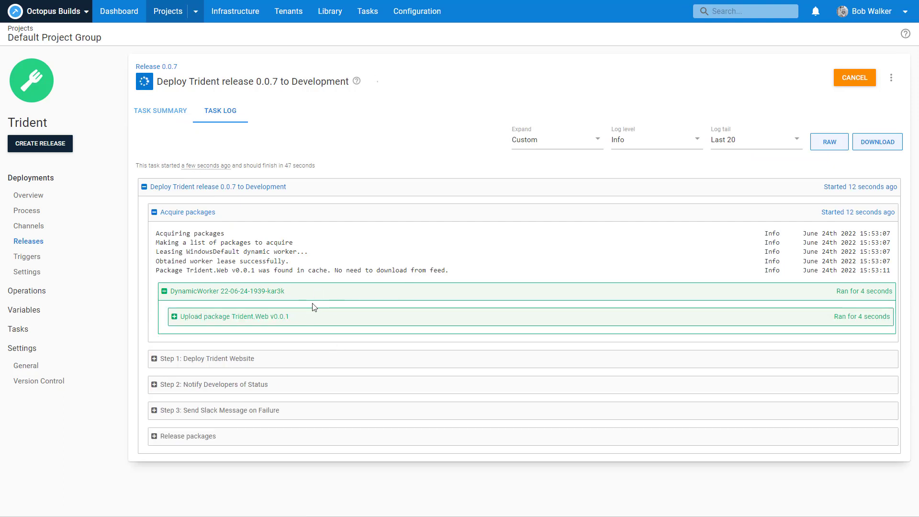
{"action": "left_click", "coordinate": [313, 318]}
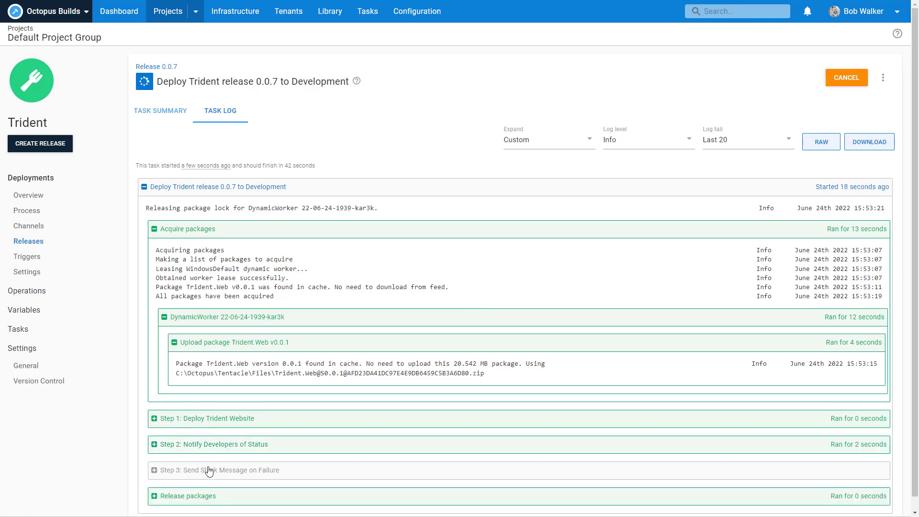
{"action": "left_click", "coordinate": [161, 112]}
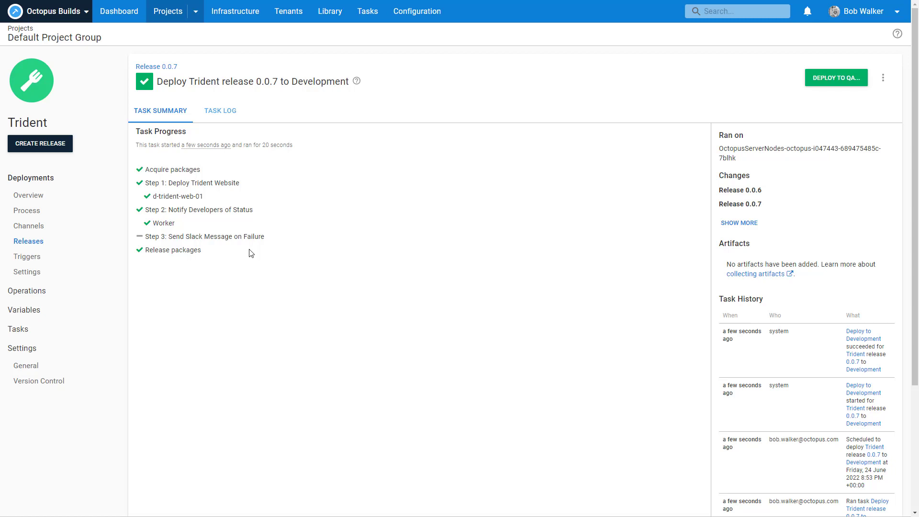
Step: List all variables available to the Trident project, filter them by the name "Subject" and examine the matching entry
{"action": "left_click", "coordinate": [58, 310]}
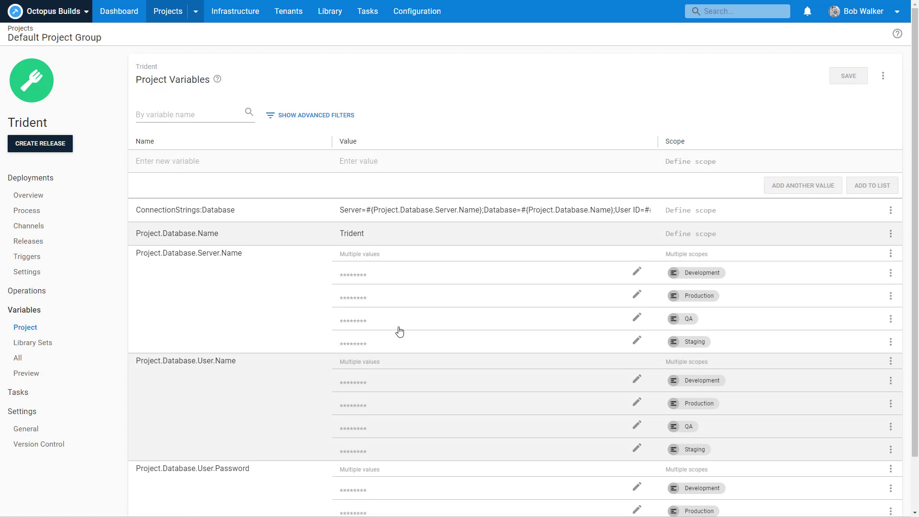
{"action": "left_click", "coordinate": [32, 360]}
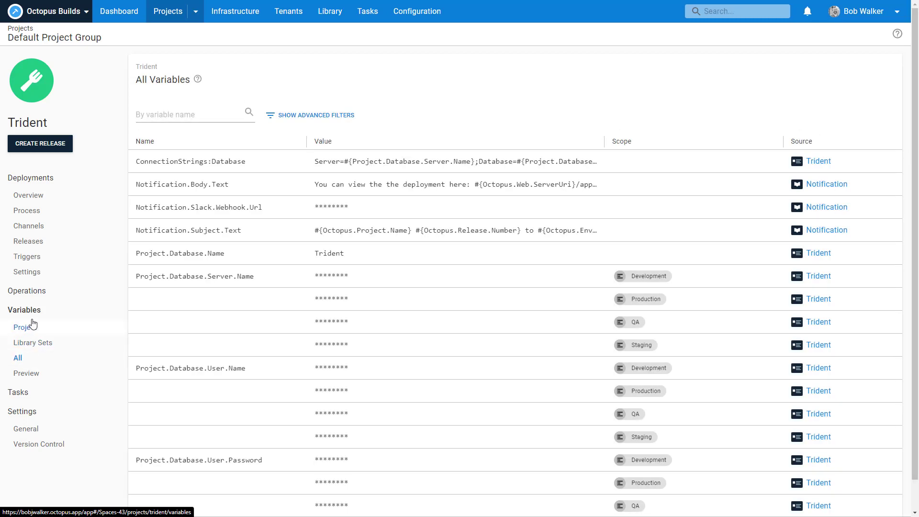
{"action": "left_click", "coordinate": [157, 117]}
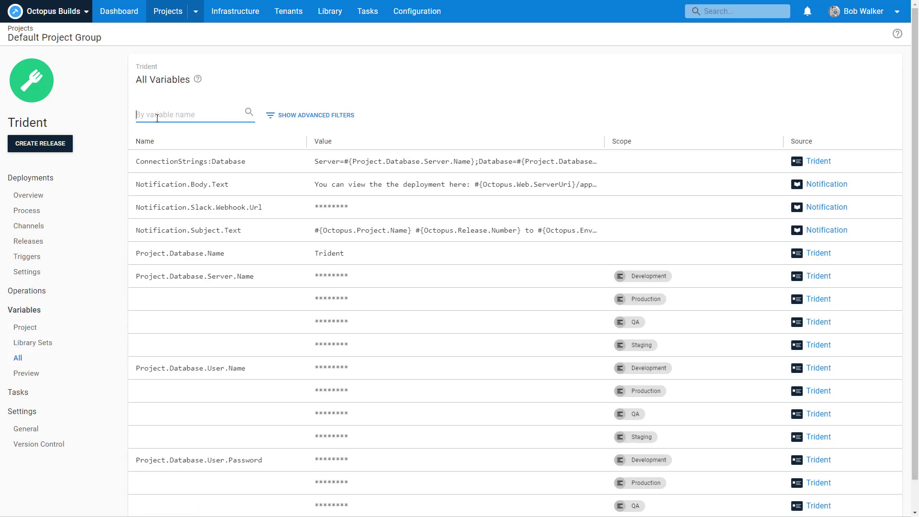
{"action": "type", "text": "Subject"}
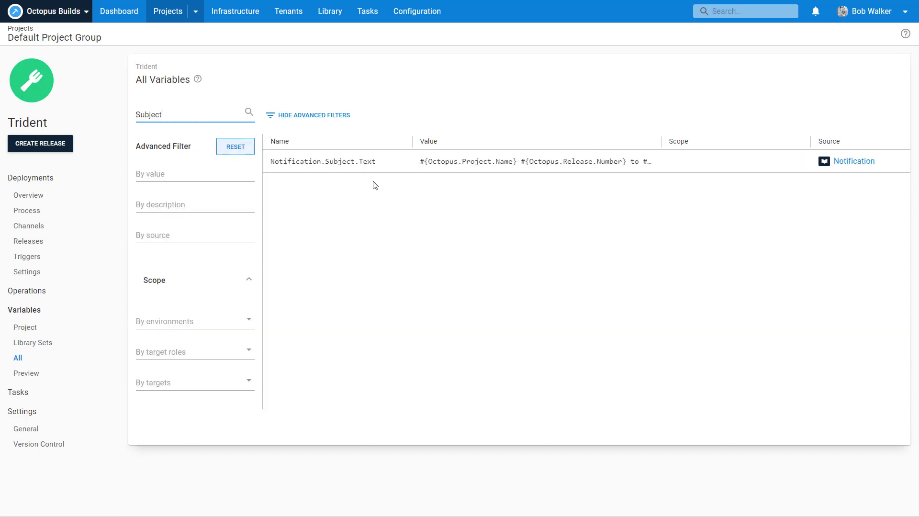
{"action": "left_click_drag", "start_coordinate": [378, 162], "coordinate": [275, 162]}
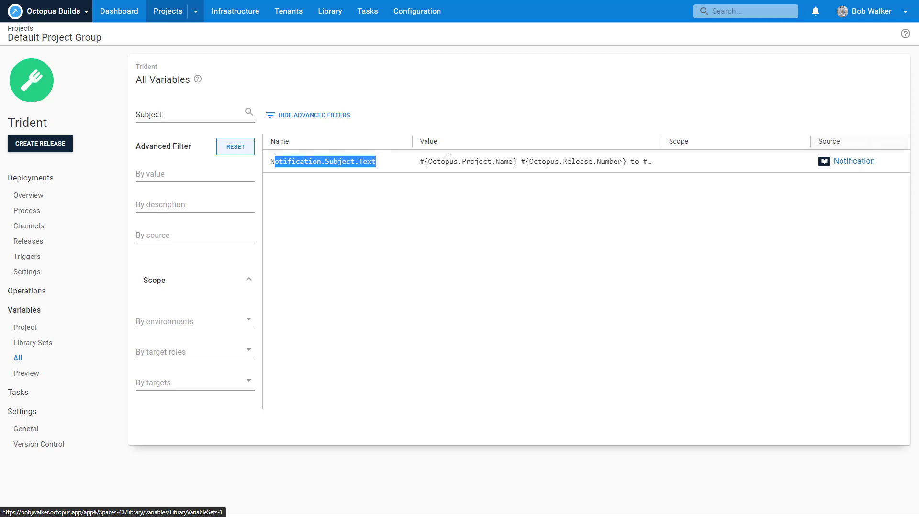
{"action": "left_click", "coordinate": [394, 163]}
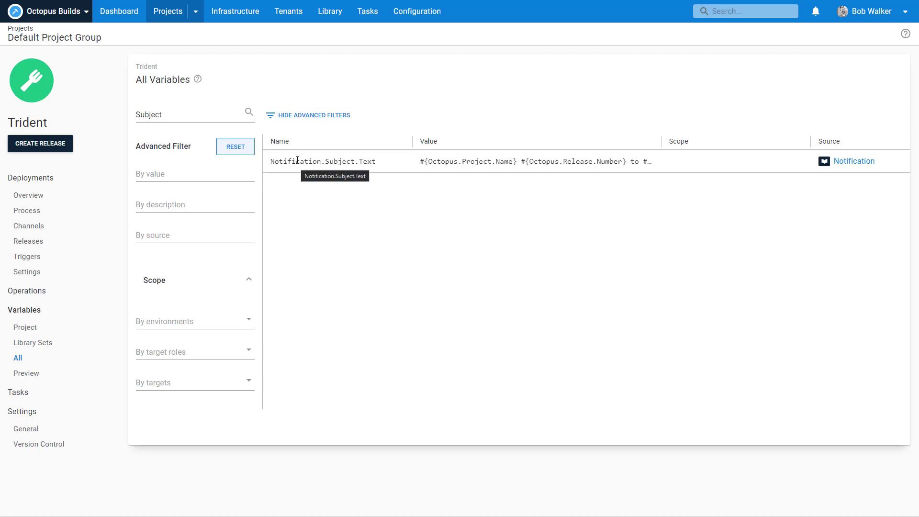
Step: Open the Notification variable set in the library to view its variables
{"action": "left_click", "coordinate": [330, 11]}
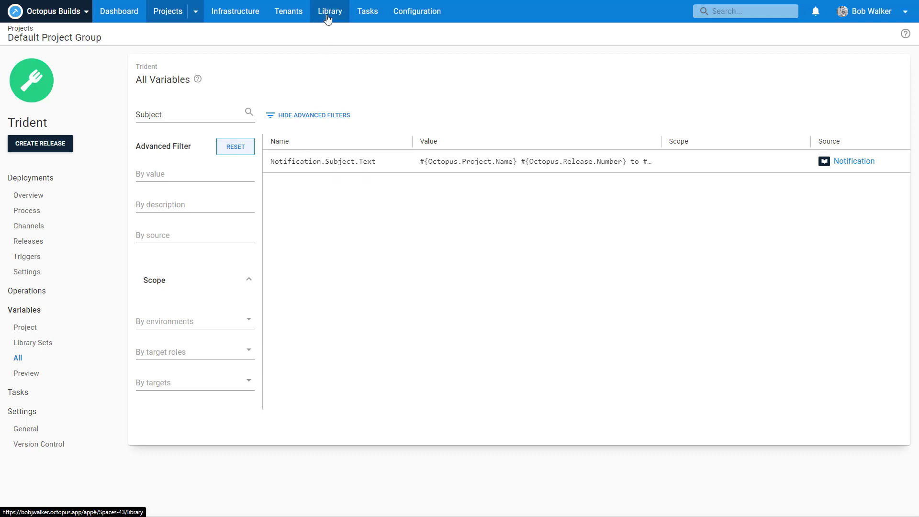
{"action": "left_click", "coordinate": [48, 229]}
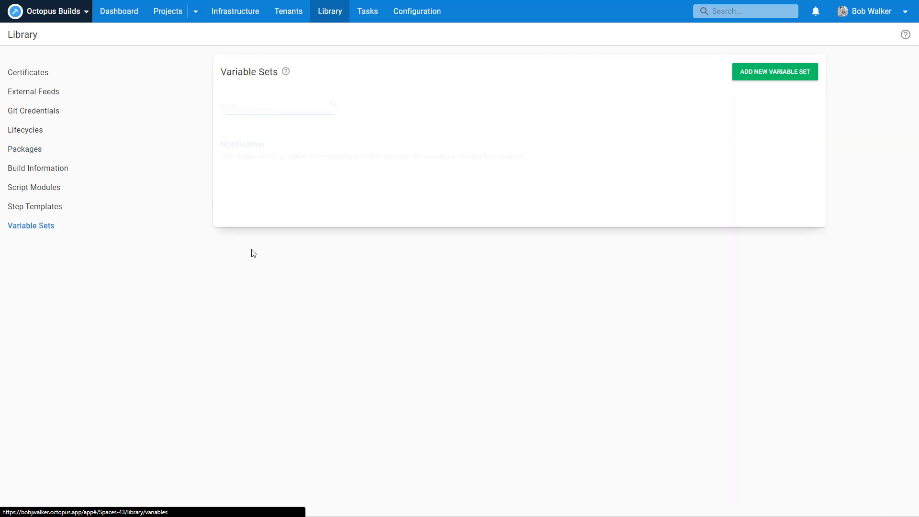
{"action": "left_click", "coordinate": [279, 152]}
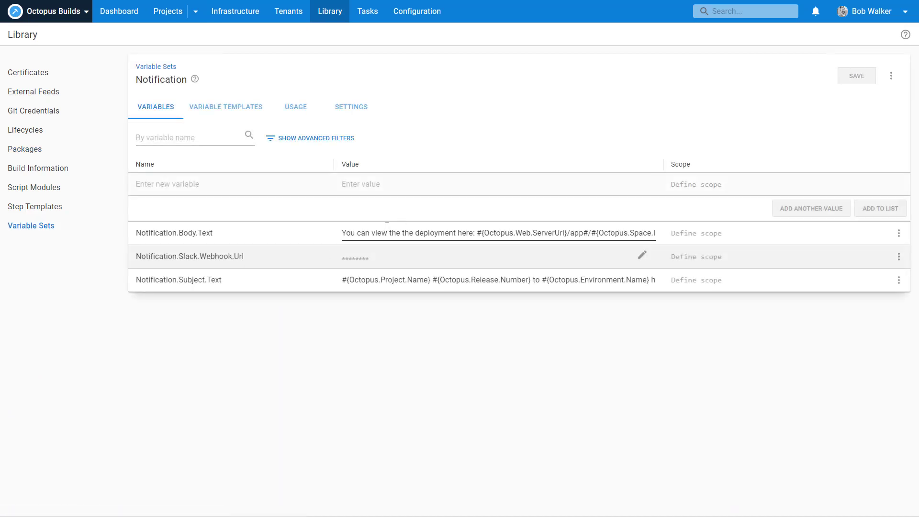